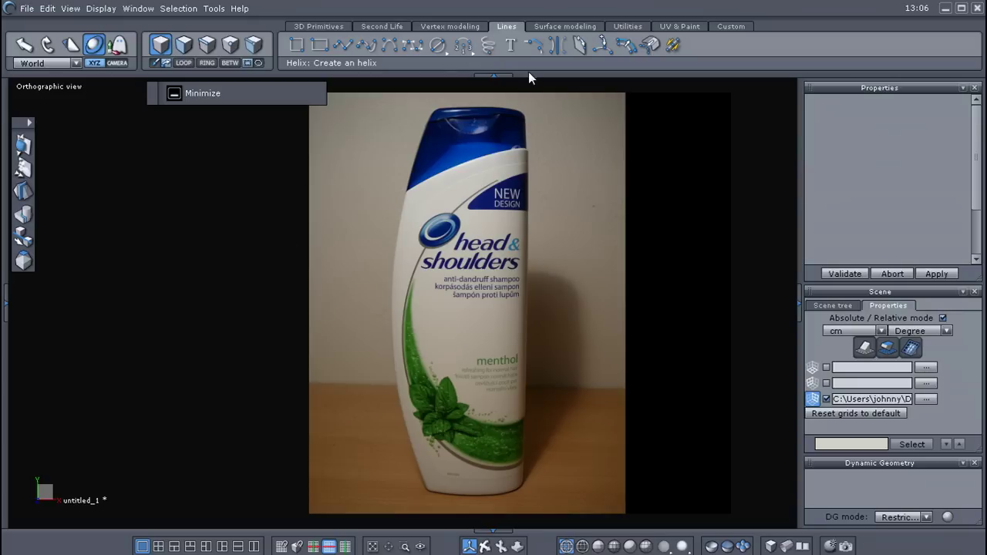
Draw a straight two-point polyline from the cap's upper left corner to the bottle's lower left corner in the reference photo.
{"action": "left_click", "coordinate": [565, 27]}
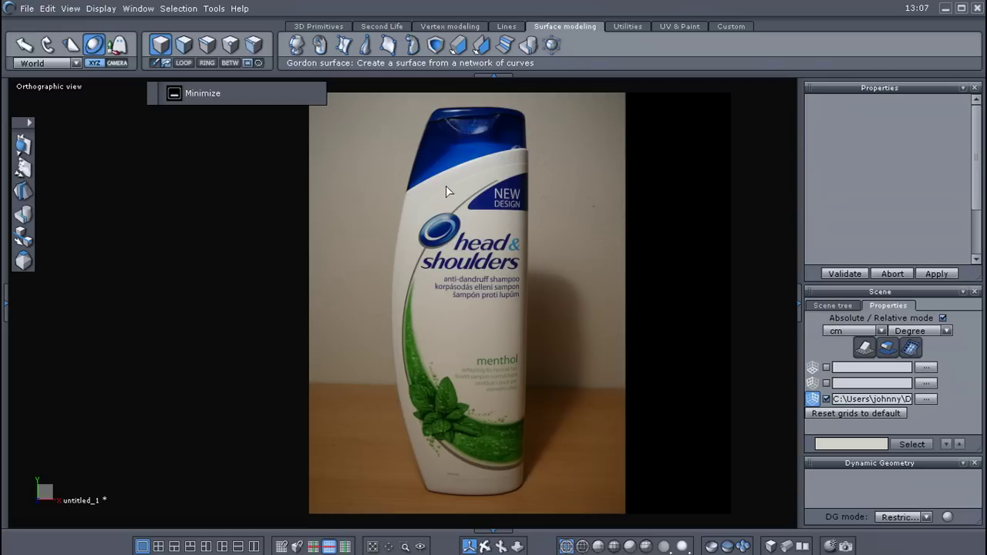
{"action": "left_click", "coordinate": [506, 26]}
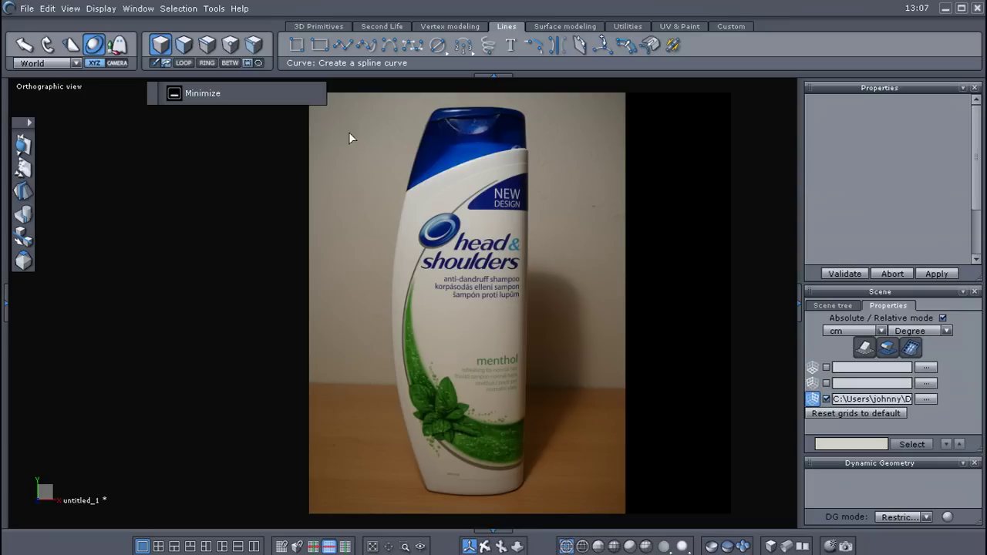
{"action": "left_click", "coordinate": [340, 44]}
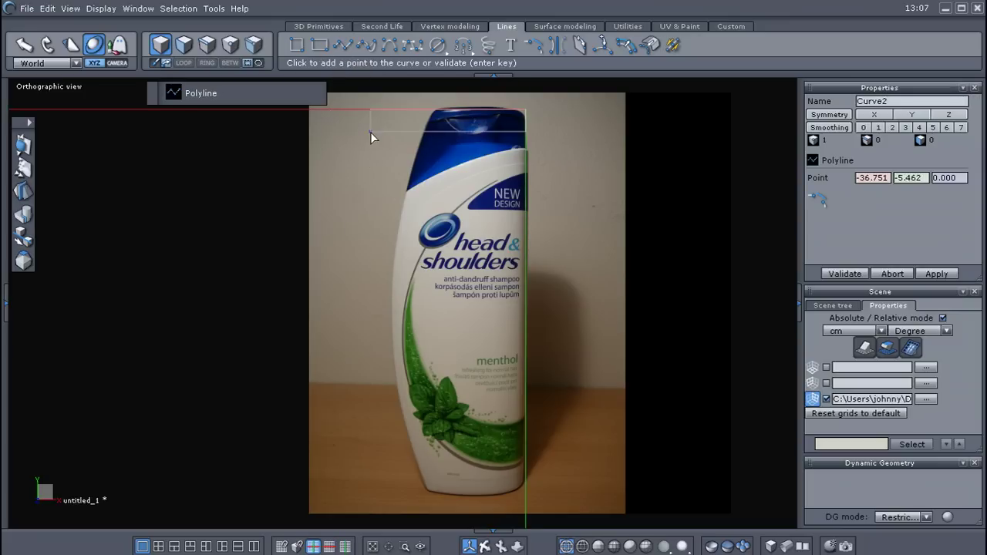
{"action": "scroll", "coordinate": [425, 117], "scroll_direction": "up", "scroll_amount": 1}
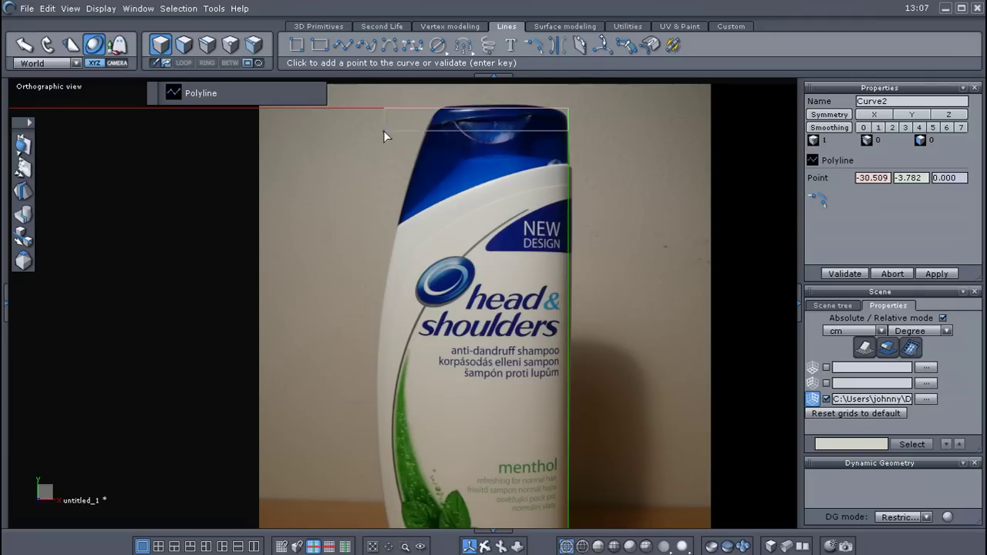
{"action": "left_click", "coordinate": [436, 108]}
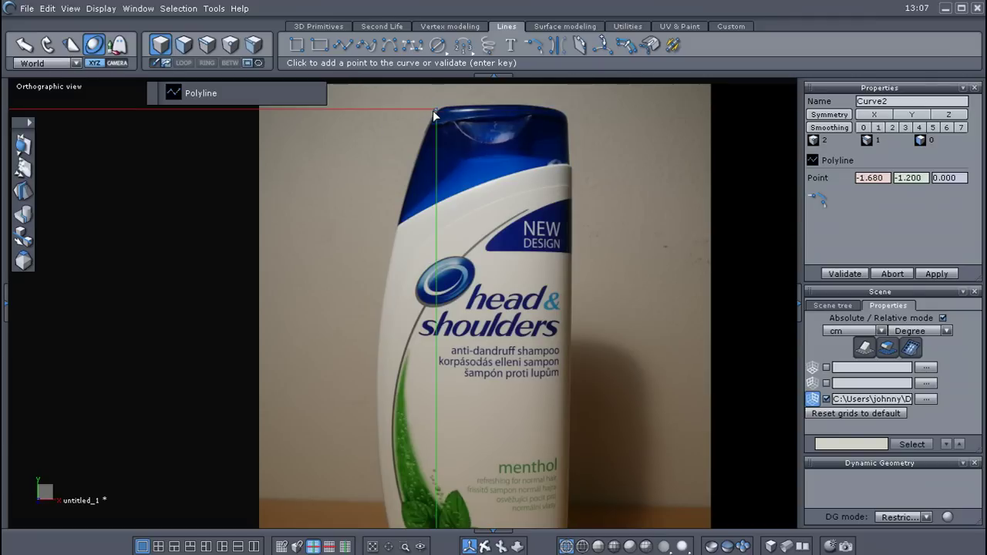
{"action": "scroll", "coordinate": [359, 199], "scroll_direction": "down", "scroll_amount": 1}
{"action": "middle_click_drag", "start_coordinate": [317, 283], "coordinate": [372, 183]}
{"action": "left_click", "coordinate": [459, 460]}
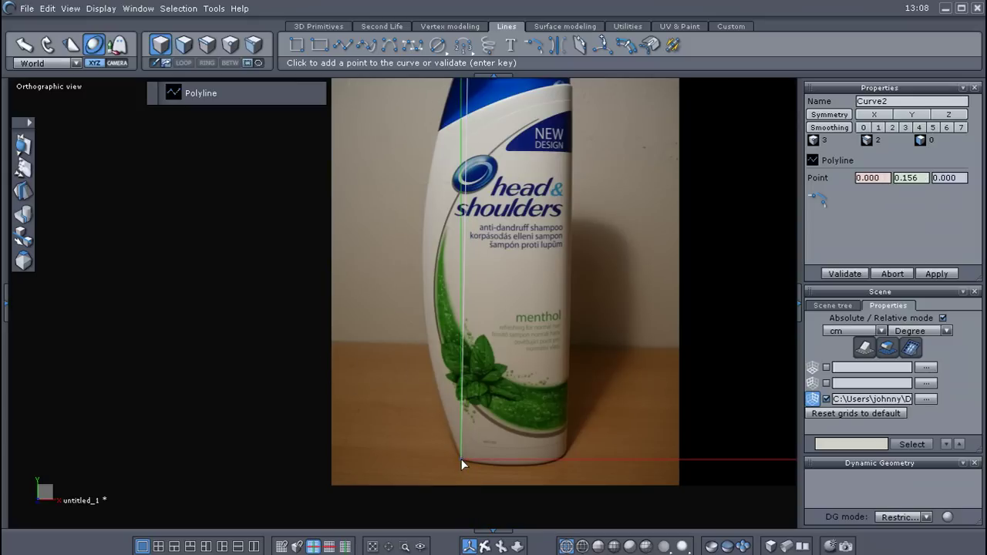
{"action": "key", "text": "Return"}
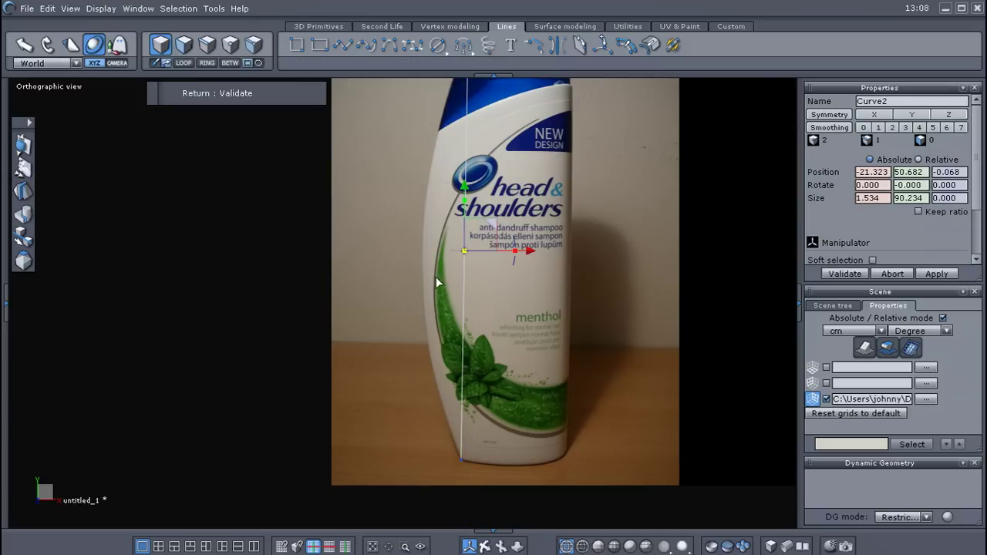
Subdivide the polyline's single edge at its middle with Line tesselation and hide the manipulators.
{"action": "middle_click_drag", "start_coordinate": [446, 264], "coordinate": [420, 320]}
{"action": "right_click", "coordinate": [377, 296]}
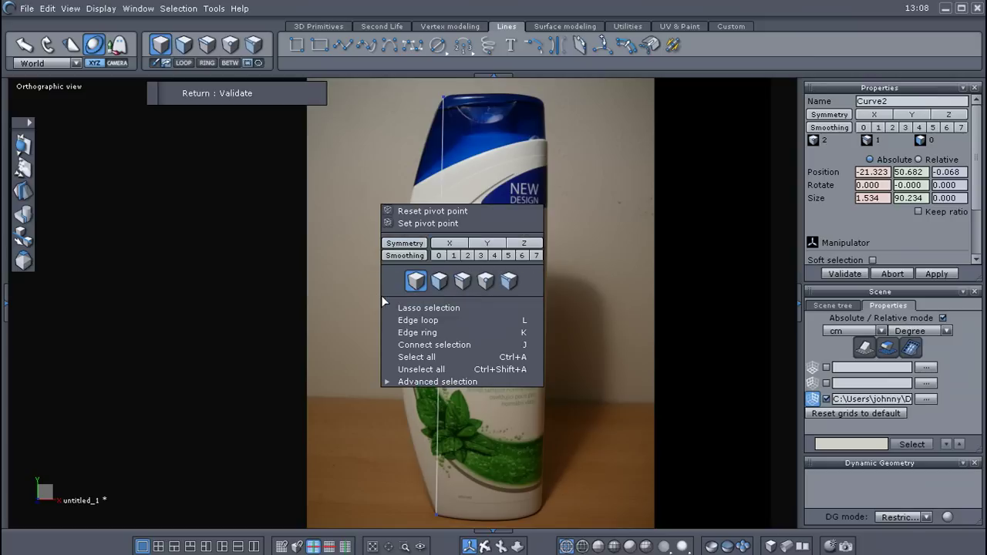
{"action": "left_click", "coordinate": [463, 280]}
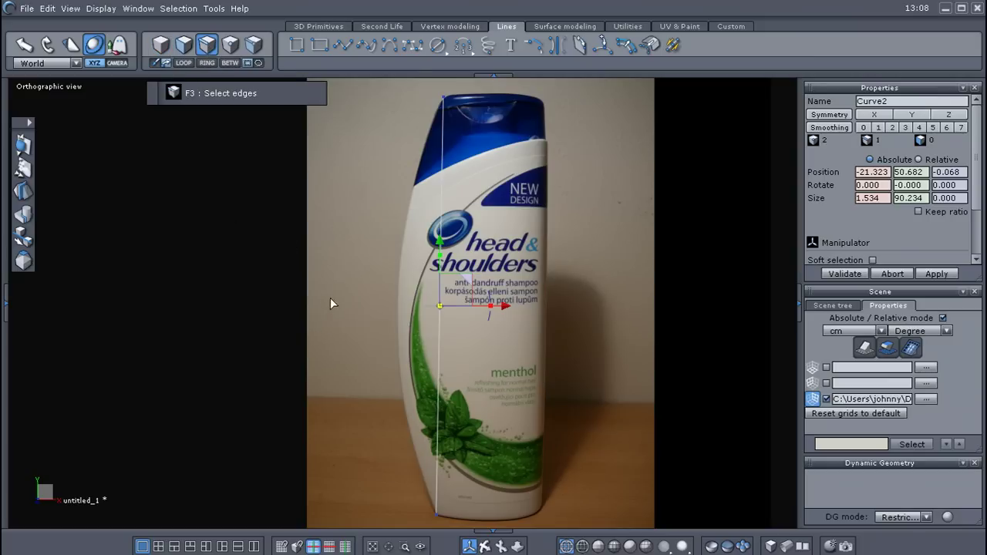
{"action": "mouse_move", "coordinate": [331, 301]}
{"action": "middle_mouse_down"}
{"action": "mouse_move", "coordinate": [335, 284]}
{"action": "mouse_move", "coordinate": [332, 320]}
{"action": "middle_mouse_up"}
{"action": "left_click", "coordinate": [446, 365]}
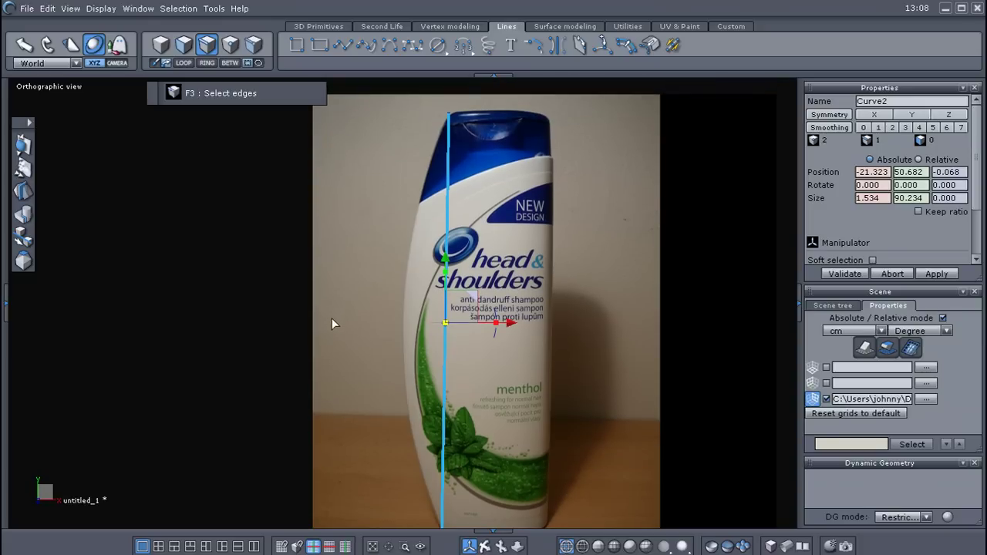
{"action": "left_click", "coordinate": [581, 45]}
{"action": "key", "text": "space"}
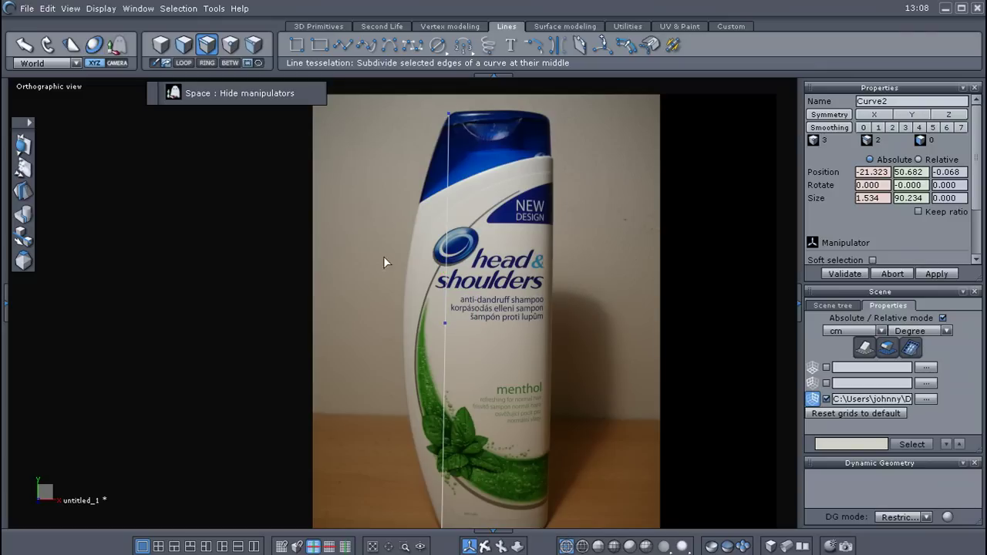
{"action": "middle_click_drag", "start_coordinate": [478, 343], "coordinate": [500, 324]}
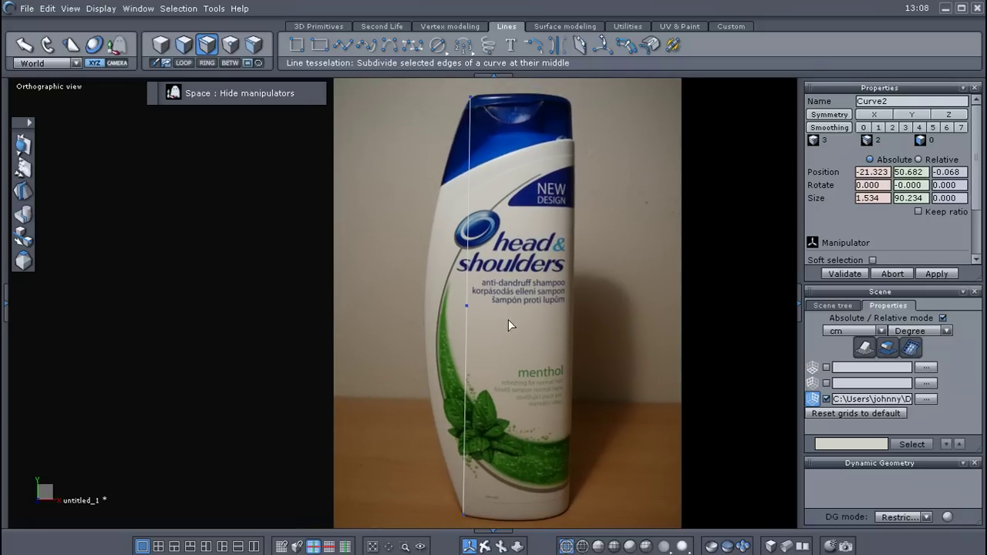
{"action": "key", "text": "space"}
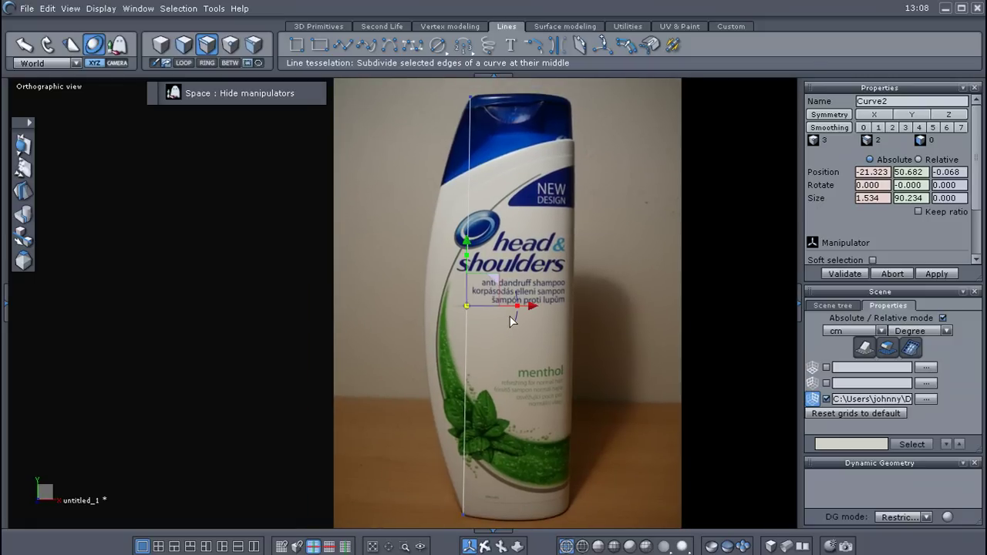
{"action": "key", "text": "space"}
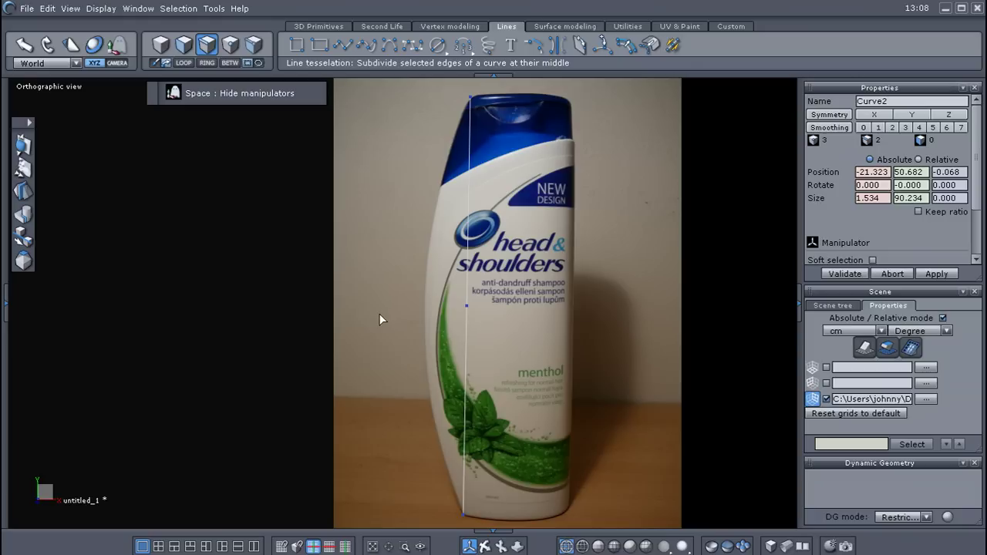
Subdivide all edges of the curve twice with Line tesselation to get eight segments.
{"action": "key", "text": "ctrl+a"}
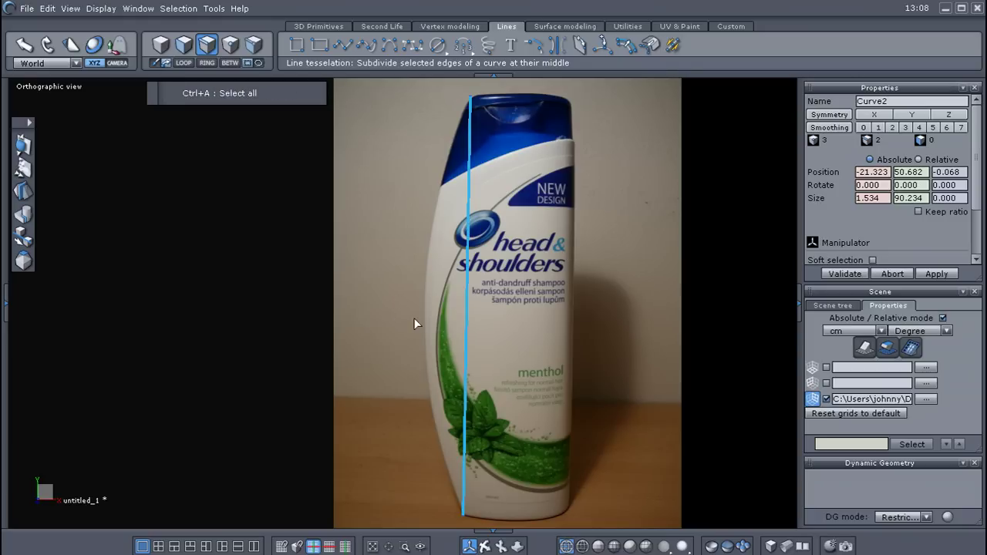
{"action": "left_click", "coordinate": [580, 47]}
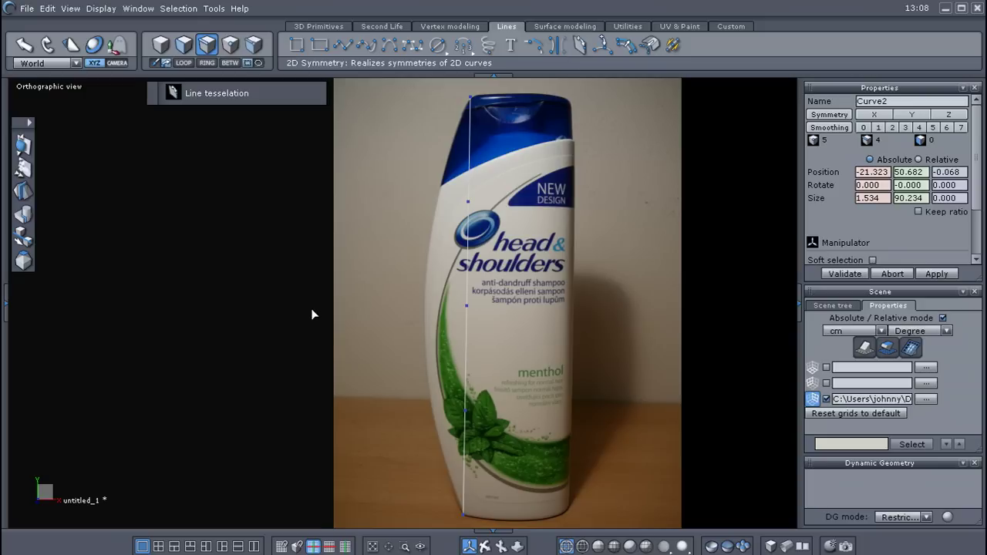
{"action": "key", "text": "ctrl+a"}
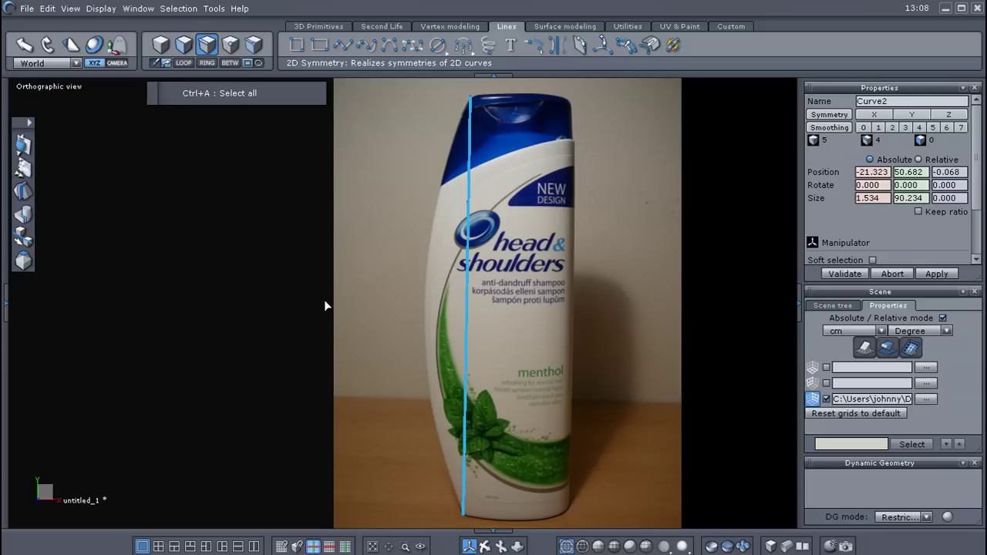
{"action": "left_click", "coordinate": [580, 47]}
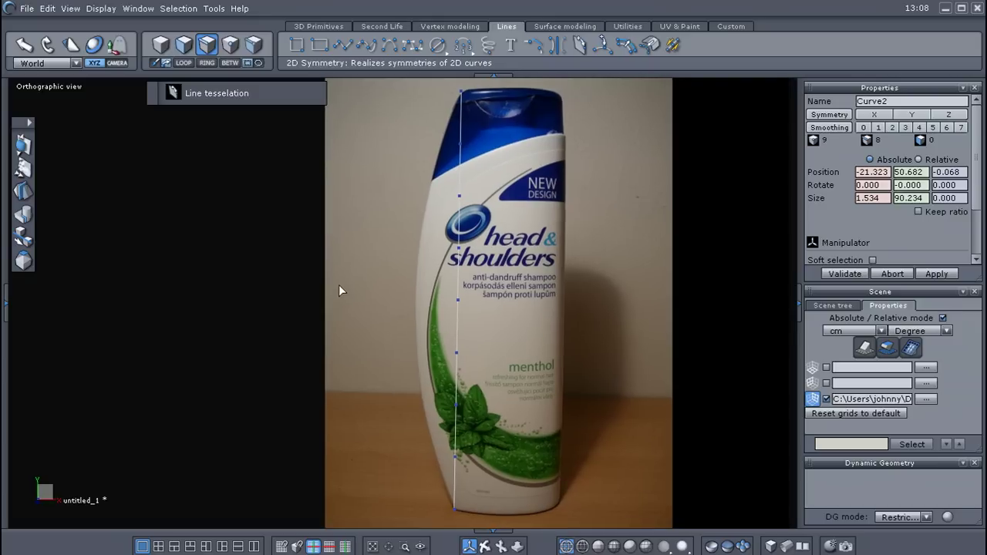
Select the curve's seven inner points and move them outward along X to about -25.4, towards the bottle's left outline.
{"action": "scroll", "coordinate": [455, 255], "scroll_direction": "up", "scroll_amount": 3}
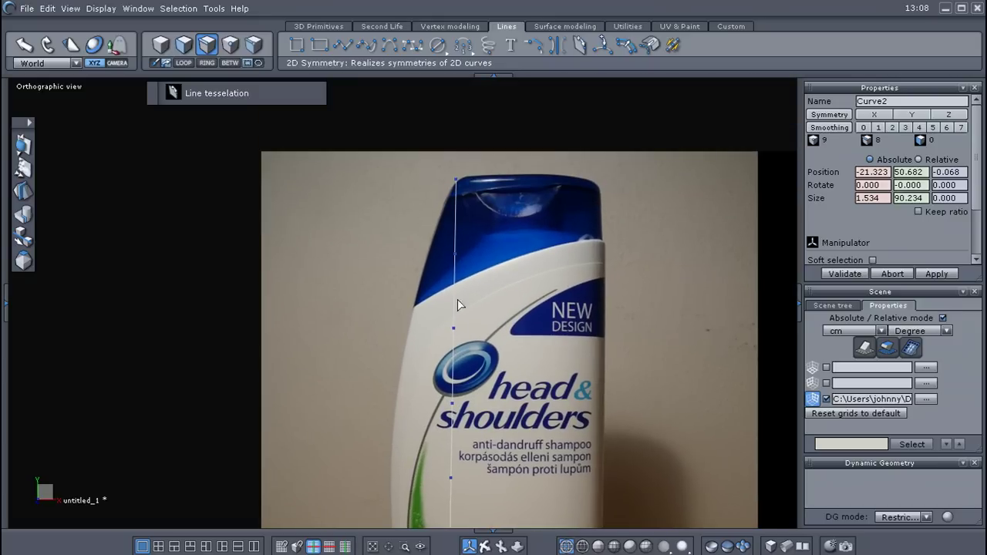
{"action": "right_click", "coordinate": [512, 296]}
{"action": "left_click", "coordinate": [620, 274]}
{"action": "scroll", "coordinate": [501, 289], "scroll_direction": "down", "scroll_amount": 1}
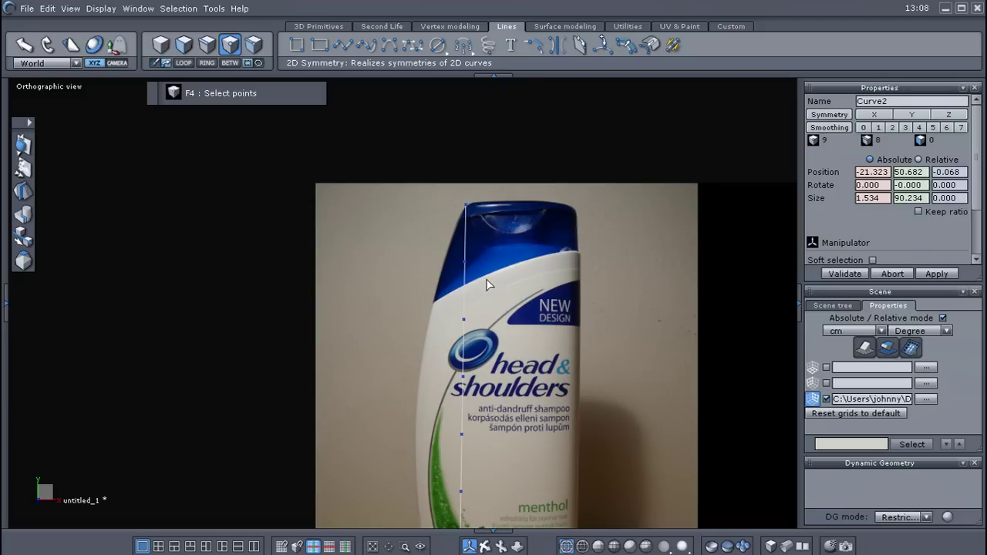
{"action": "scroll", "coordinate": [494, 231], "scroll_direction": "down", "scroll_amount": 1}
{"action": "mouse_move", "coordinate": [496, 188]}
{"action": "middle_mouse_down"}
{"action": "mouse_move", "coordinate": [489, 154]}
{"action": "mouse_move", "coordinate": [473, 236]}
{"action": "mouse_move", "coordinate": [479, 156]}
{"action": "mouse_move", "coordinate": [481, 199]}
{"action": "mouse_move", "coordinate": [481, 183]}
{"action": "middle_mouse_up"}
{"action": "scroll", "coordinate": [478, 193], "scroll_direction": "down", "scroll_amount": 2}
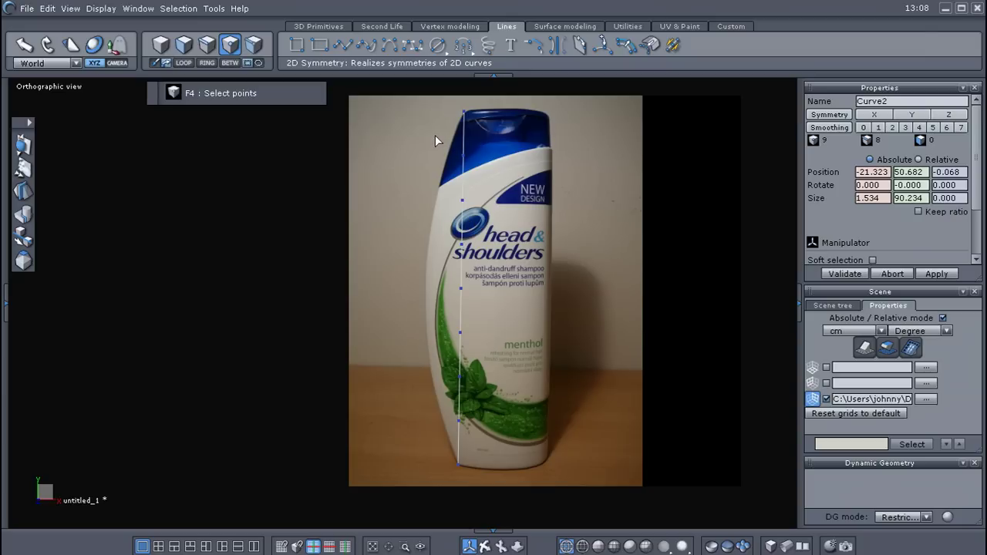
{"action": "left_click_drag", "start_coordinate": [435, 136], "coordinate": [524, 399]}
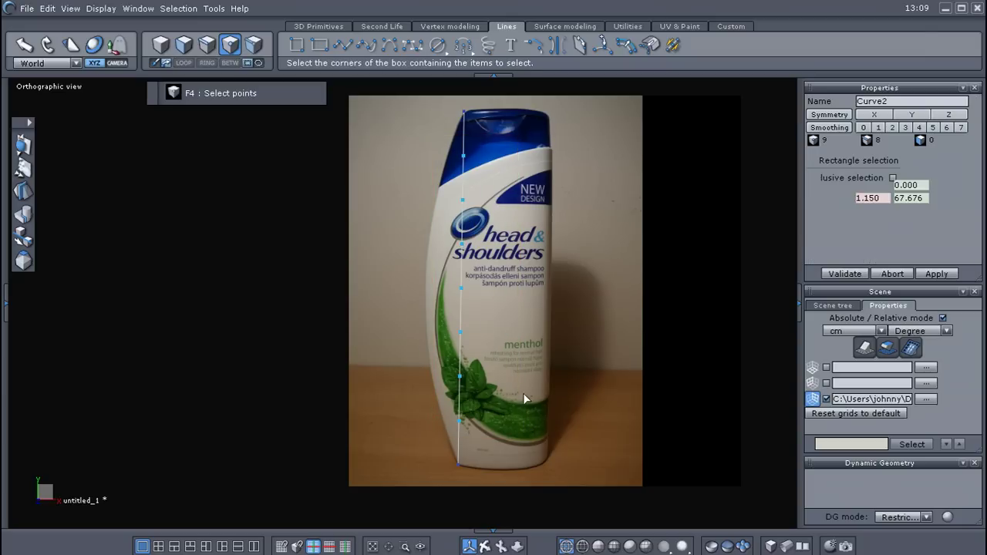
{"action": "key", "text": "space"}
{"action": "left_click_drag", "start_coordinate": [530, 287], "coordinate": [514, 292]}
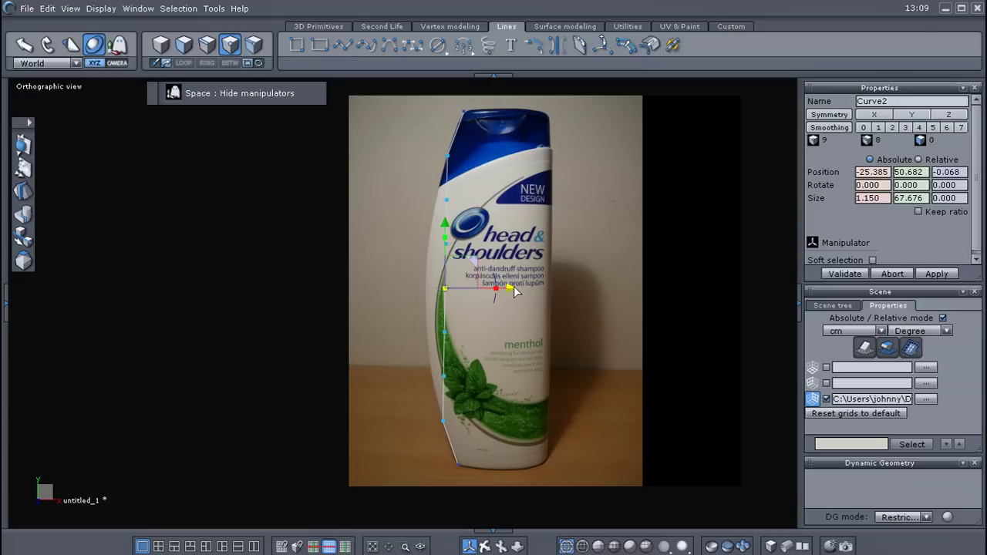
Select the five middle points of the curve and move them outward along X to about -28.4.
{"action": "scroll", "coordinate": [381, 296], "scroll_direction": "up", "scroll_amount": 3}
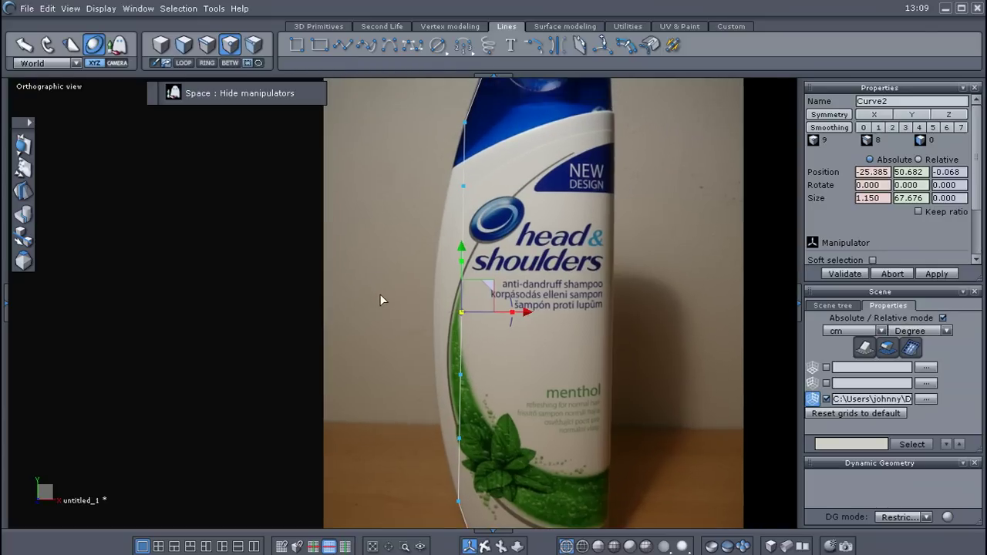
{"action": "middle_click_drag", "start_coordinate": [382, 274], "coordinate": [383, 287]}
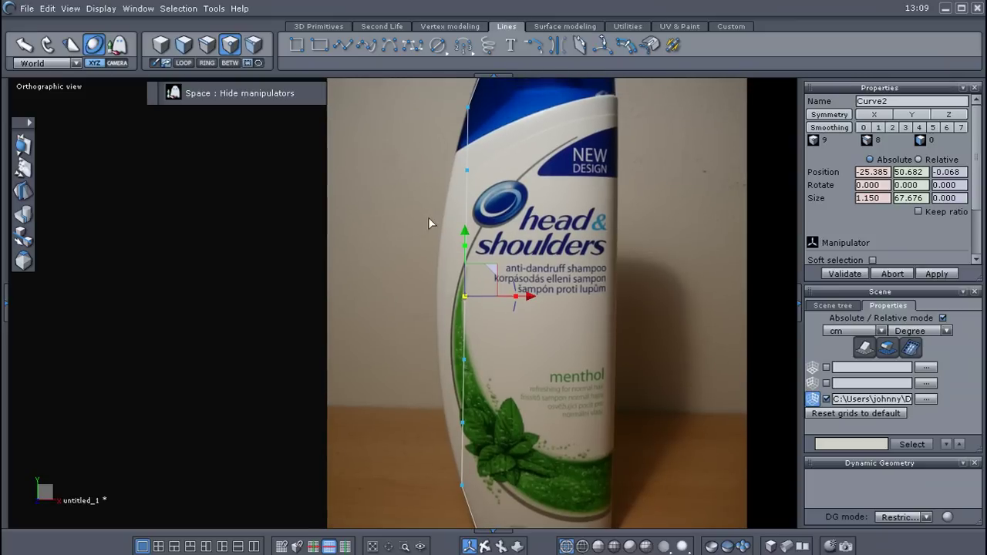
{"action": "left_click_drag", "start_coordinate": [415, 121], "coordinate": [540, 463]}
{"action": "left_click_drag", "start_coordinate": [535, 298], "coordinate": [518, 298]}
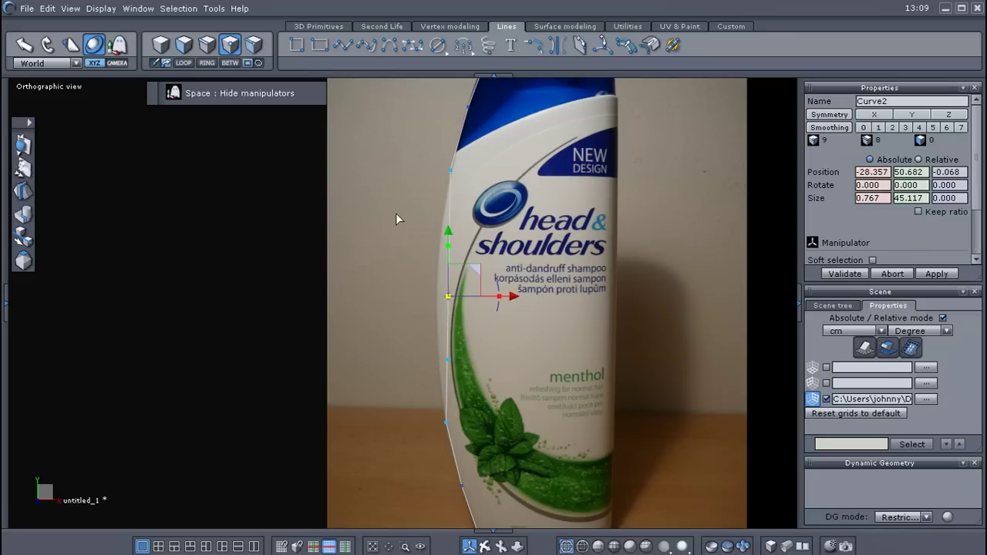
Move the three middle points outward to about X -29.8 and the centre point alone to about X -30.4, then deselect.
{"action": "left_click_drag", "start_coordinate": [395, 213], "coordinate": [530, 389]}
{"action": "left_click_drag", "start_coordinate": [516, 294], "coordinate": [502, 296]}
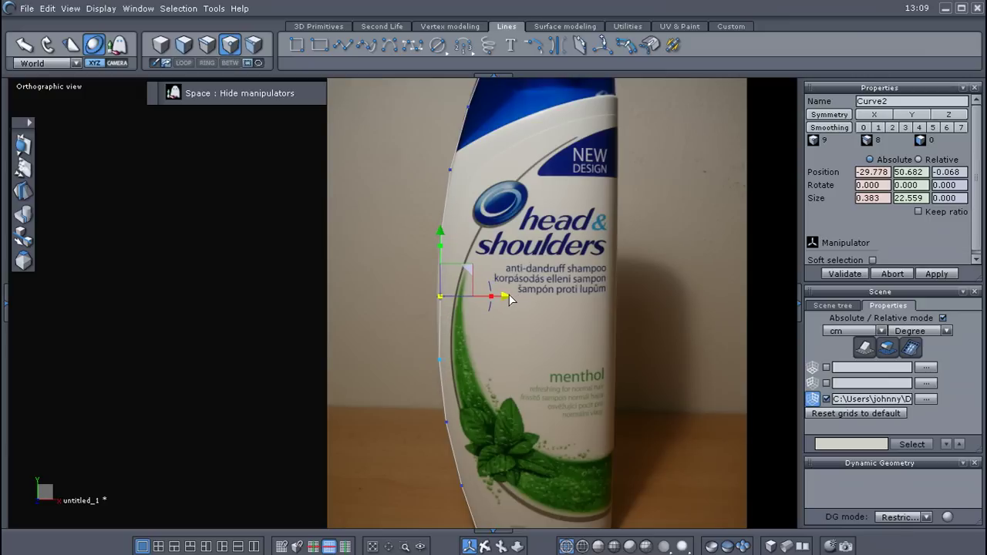
{"action": "left_click_drag", "start_coordinate": [391, 242], "coordinate": [503, 295]}
{"action": "left_click", "coordinate": [326, 328]}
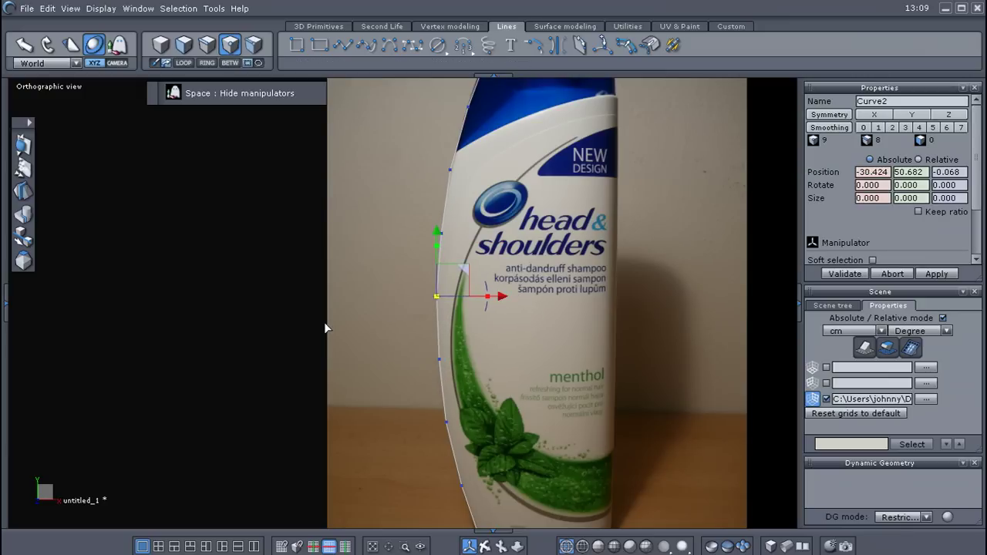
Examine how closely the curve follows the bottle's left outline from cap to base.
{"action": "scroll", "coordinate": [347, 336], "scroll_direction": "down", "scroll_amount": 3}
{"action": "scroll", "coordinate": [374, 351], "scroll_direction": "up", "scroll_amount": 3}
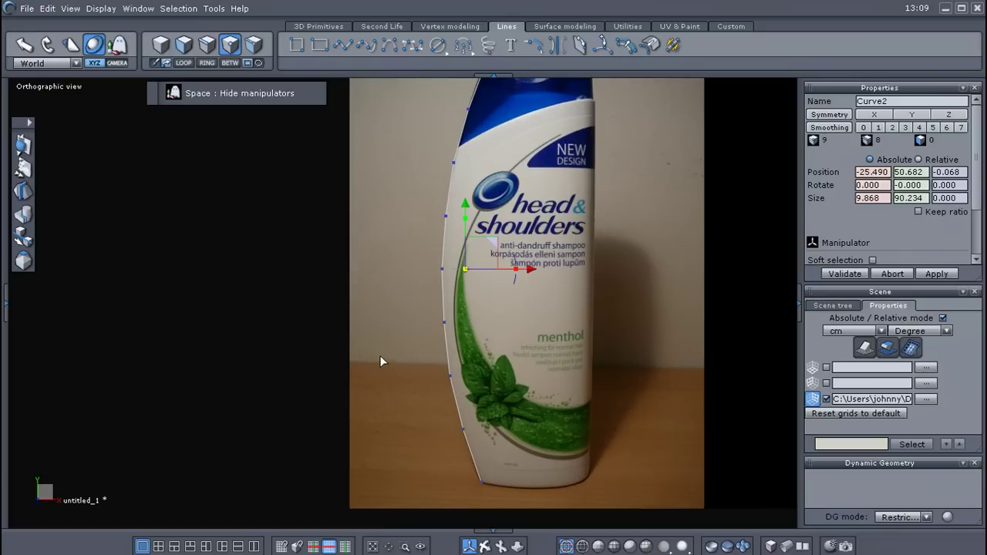
{"action": "middle_click_drag", "start_coordinate": [374, 340], "coordinate": [362, 363]}
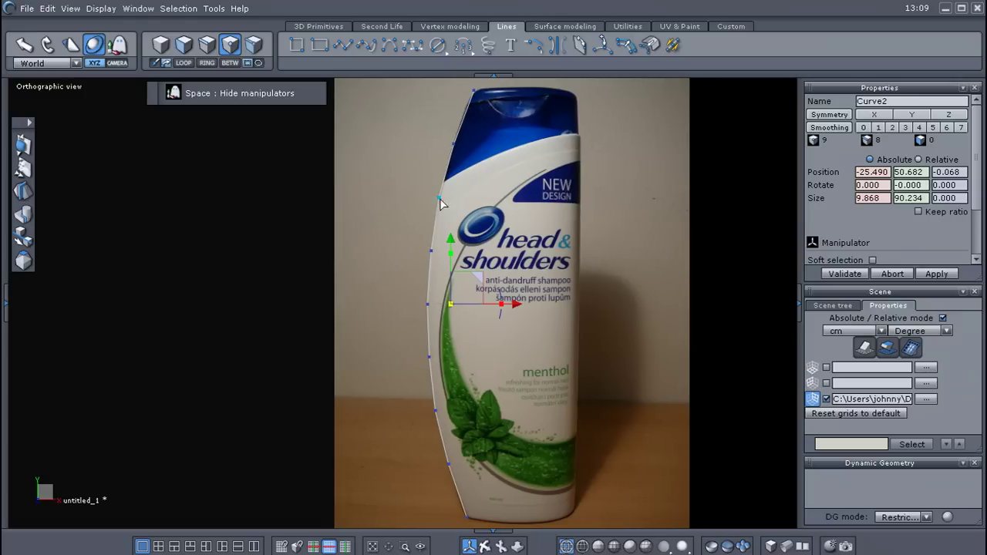
{"action": "mouse_move", "coordinate": [395, 396]}
{"action": "middle_mouse_down"}
{"action": "mouse_move", "coordinate": [396, 384]}
{"action": "mouse_move", "coordinate": [382, 398]}
{"action": "middle_mouse_up"}
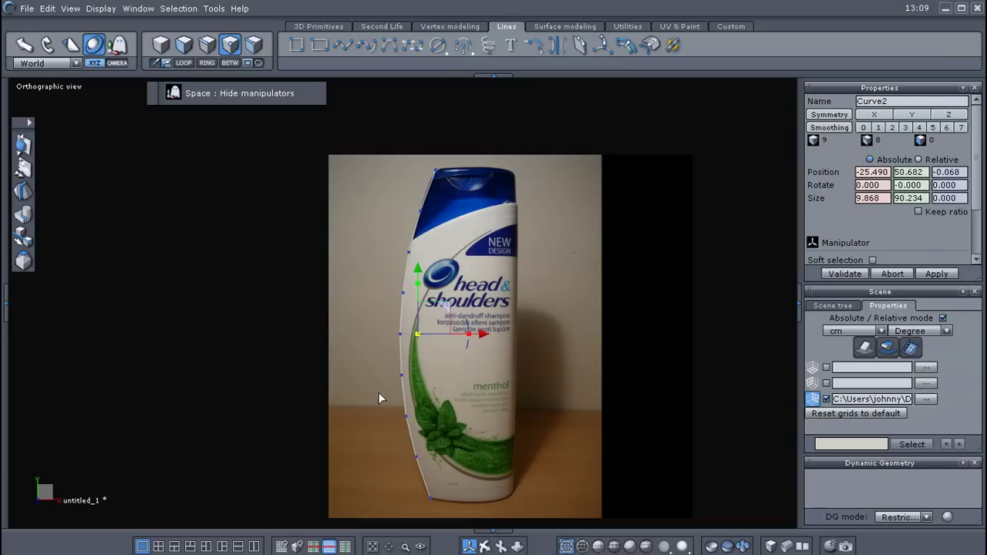
{"action": "scroll", "coordinate": [402, 239], "scroll_direction": "up", "scroll_amount": 5}
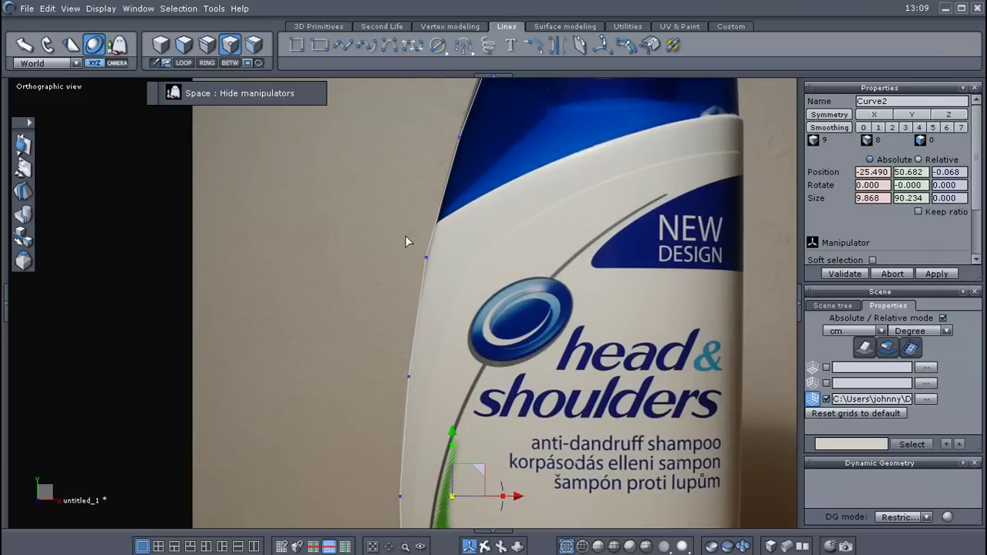
{"action": "scroll", "coordinate": [405, 236], "scroll_direction": "down", "scroll_amount": 4}
{"action": "middle_click_drag", "start_coordinate": [349, 374], "coordinate": [351, 328]}
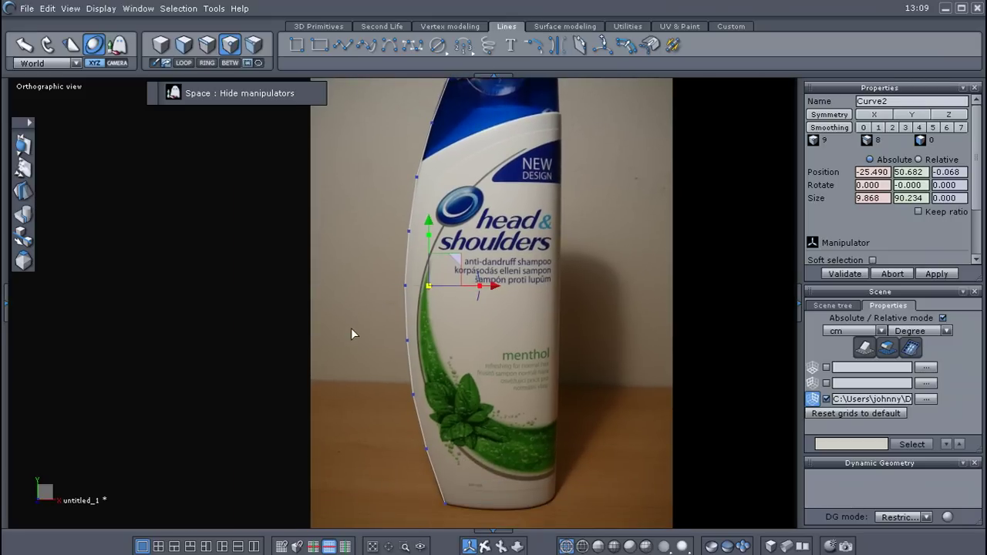
{"action": "scroll", "coordinate": [352, 333], "scroll_direction": "down", "scroll_amount": 1}
{"action": "scroll", "coordinate": [395, 321], "scroll_direction": "up", "scroll_amount": 2}
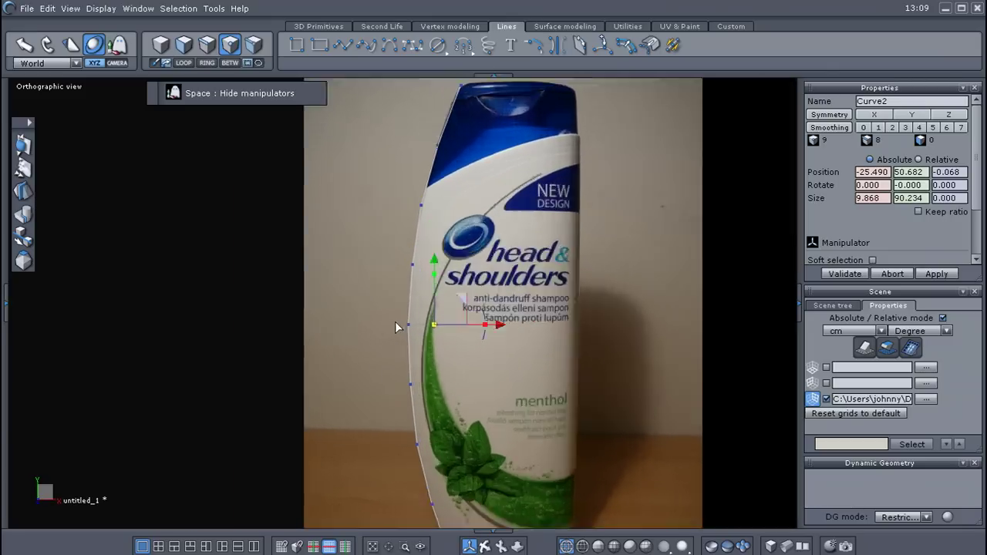
{"action": "scroll", "coordinate": [372, 315], "scroll_direction": "up", "scroll_amount": 1}
{"action": "scroll", "coordinate": [362, 369], "scroll_direction": "down", "scroll_amount": 3}
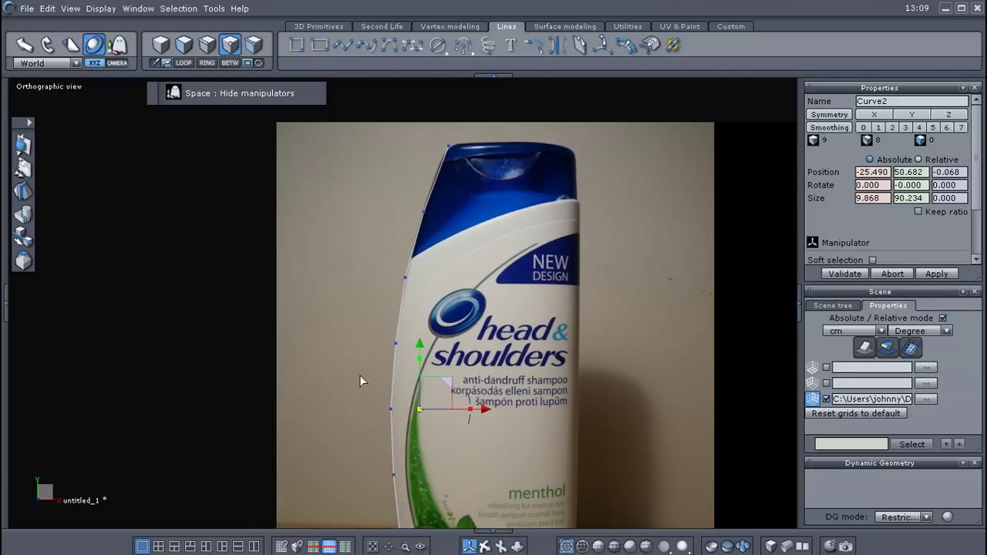
Switch from point editing to whole-object selection for the left profile curve.
{"action": "scroll", "coordinate": [356, 375], "scroll_direction": "down", "scroll_amount": 1}
{"action": "scroll", "coordinate": [362, 309], "scroll_direction": "down", "scroll_amount": 2}
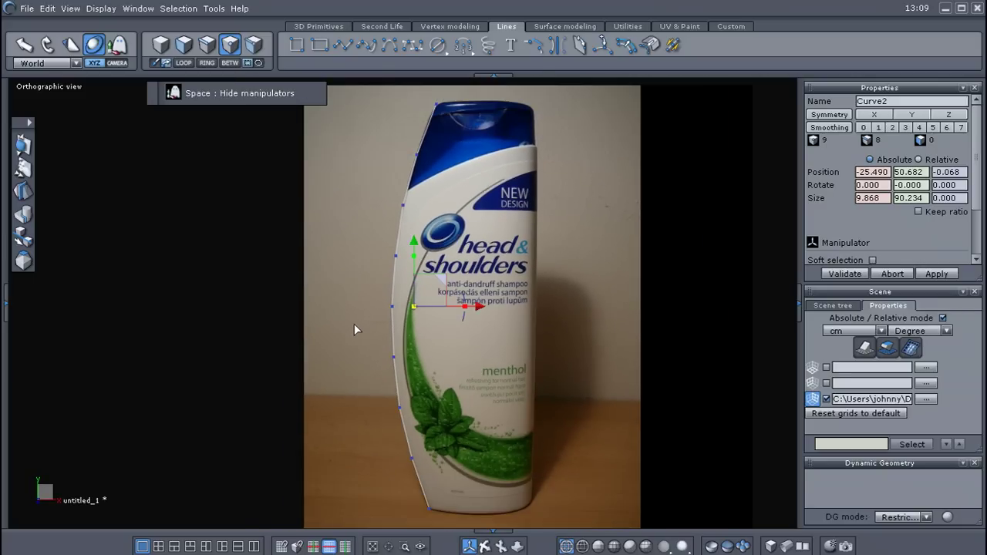
{"action": "middle_click_drag", "start_coordinate": [354, 330], "coordinate": [364, 333]}
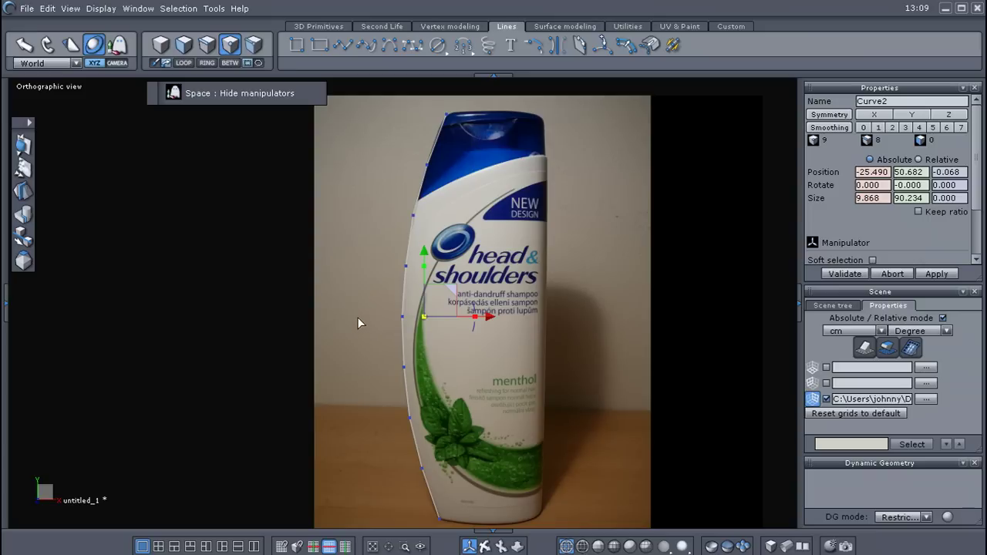
{"action": "right_click", "coordinate": [358, 317]}
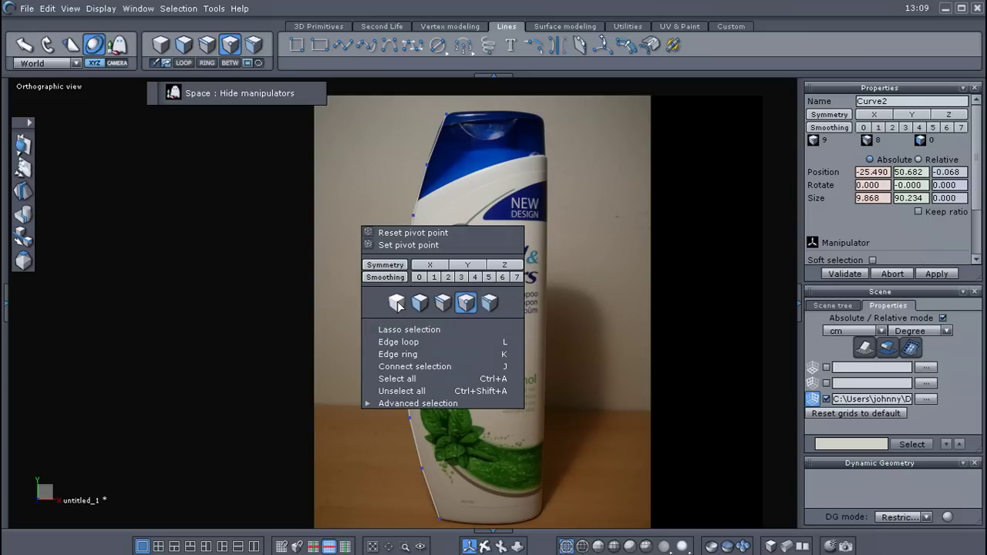
{"action": "left_click", "coordinate": [396, 302]}
{"action": "scroll", "coordinate": [360, 340], "scroll_direction": "down", "scroll_amount": 2}
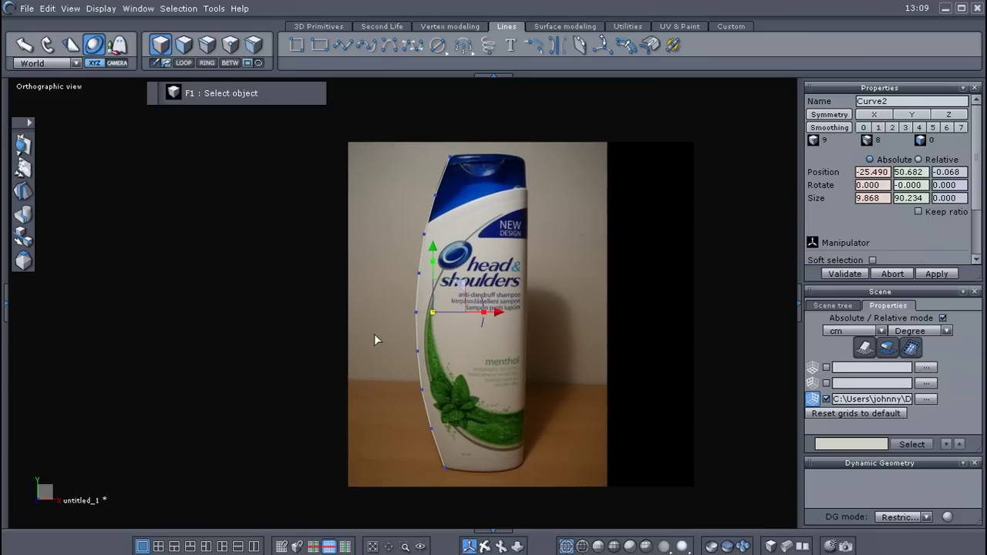
{"action": "middle_click_drag", "start_coordinate": [375, 340], "coordinate": [377, 350]}
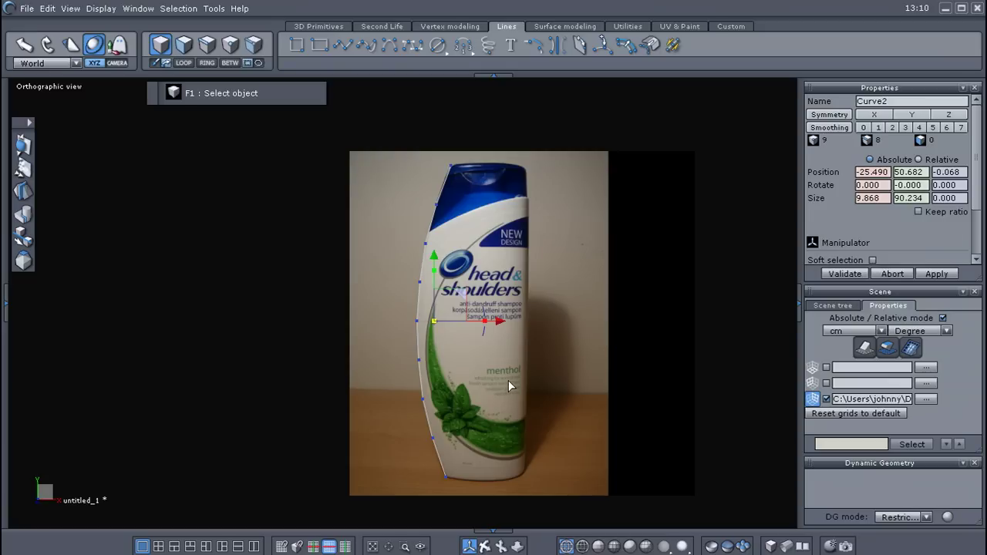
Duplicate the left profile curve and move the copy along X to about -2.2, near the bottle's right side.
{"action": "key", "text": "ctrl+c"}
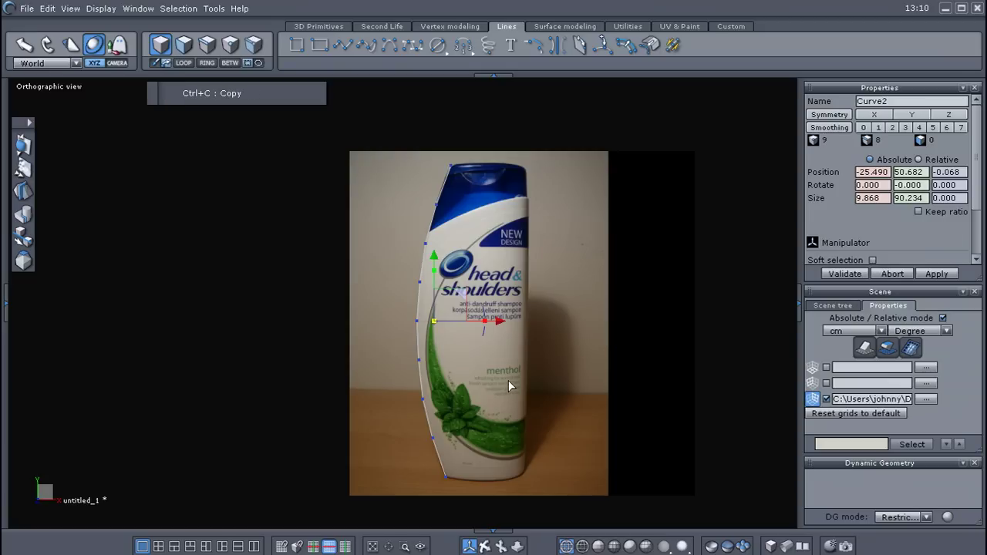
{"action": "key", "text": "ctrl+v"}
{"action": "left_click_drag", "start_coordinate": [502, 324], "coordinate": [586, 331]}
{"action": "scroll", "coordinate": [550, 360], "scroll_direction": "up", "scroll_amount": 2}
{"action": "scroll", "coordinate": [542, 361], "scroll_direction": "down", "scroll_amount": 1}
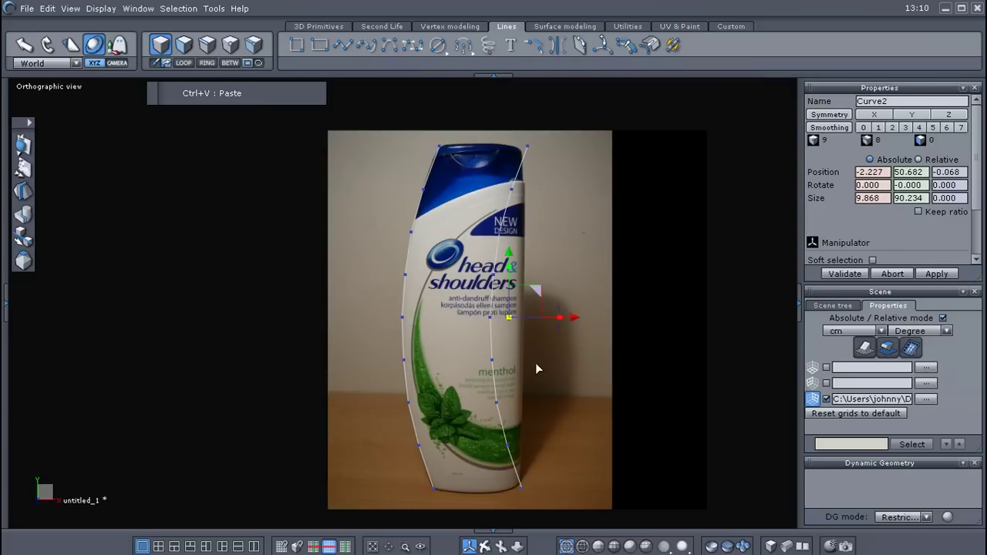
{"action": "middle_click_drag", "start_coordinate": [536, 364], "coordinate": [541, 345]}
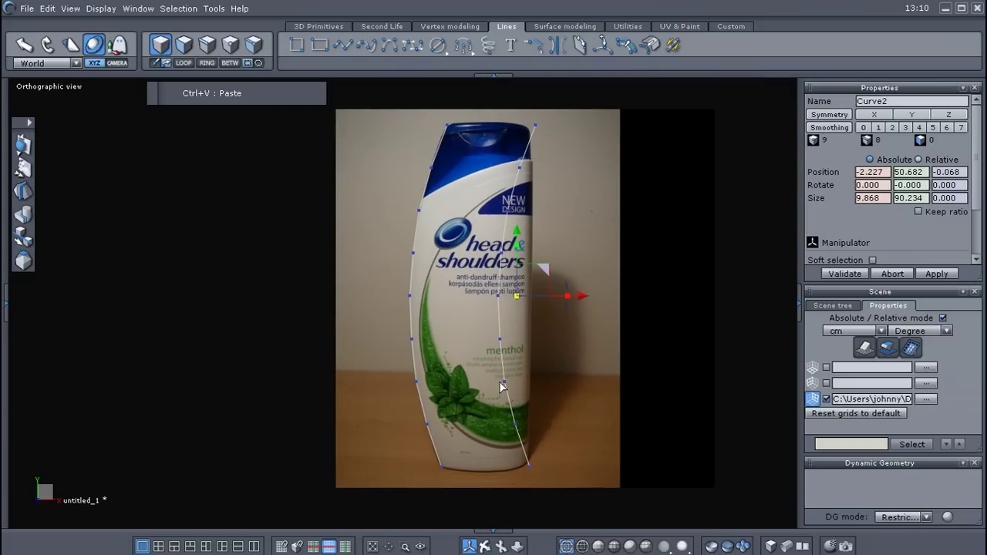
{"action": "middle_click_drag", "start_coordinate": [462, 266], "coordinate": [459, 296]}
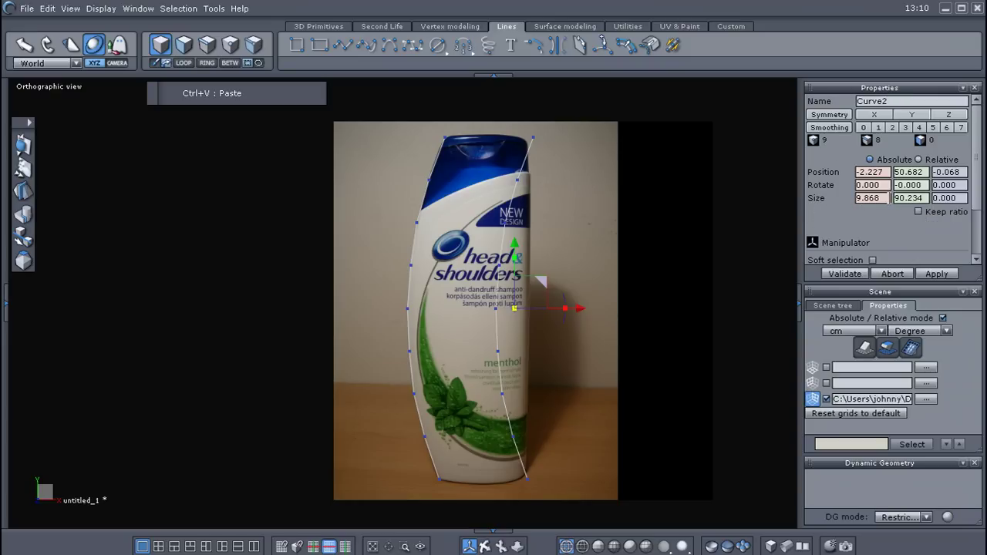
Straighten the copied curve by setting its X size to 0, and move it to about X 1.0 at the bottle's right edge.
{"action": "left_click_drag", "start_coordinate": [887, 199], "coordinate": [856, 198]}
{"action": "type", "text": "0"}
{"action": "key", "text": "Return"}
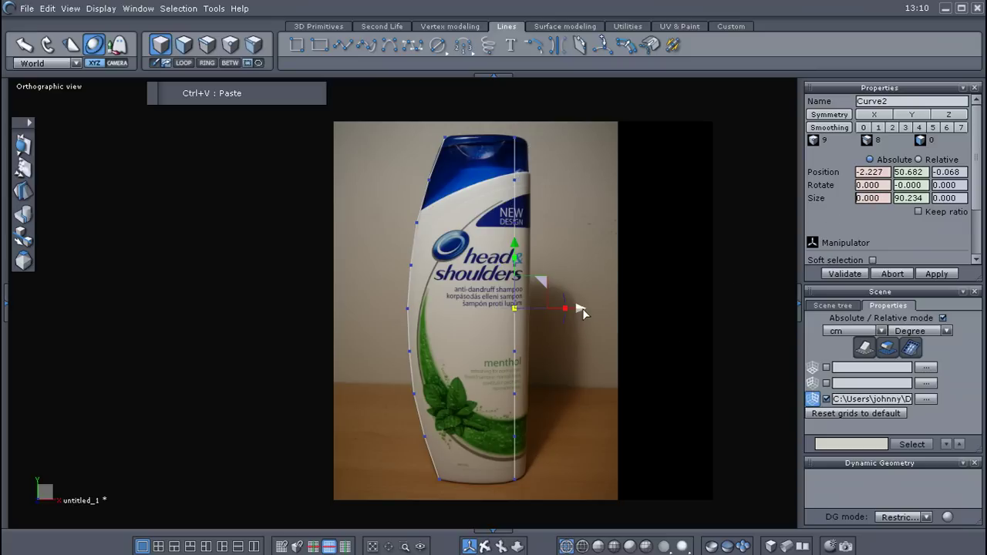
{"action": "left_click_drag", "start_coordinate": [581, 309], "coordinate": [593, 309]}
{"action": "middle_click_drag", "start_coordinate": [569, 372], "coordinate": [563, 370]}
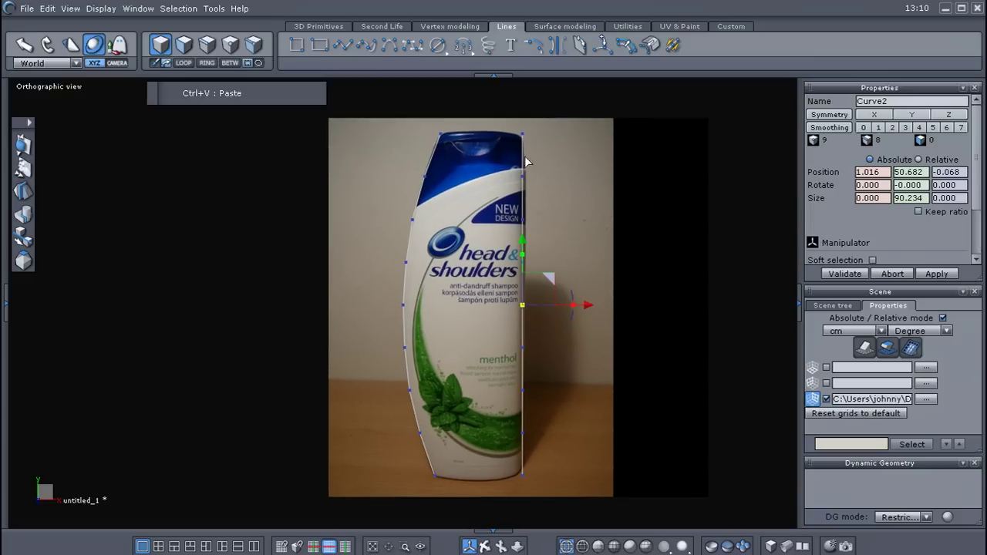
{"action": "middle_click_drag", "start_coordinate": [533, 378], "coordinate": [556, 355]}
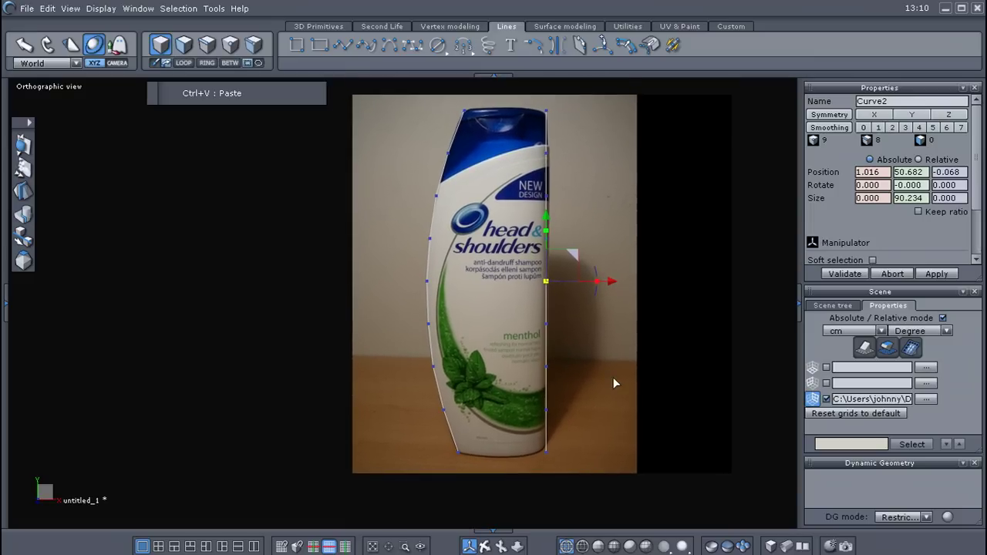
{"action": "scroll", "coordinate": [606, 351], "scroll_direction": "up", "scroll_amount": 2}
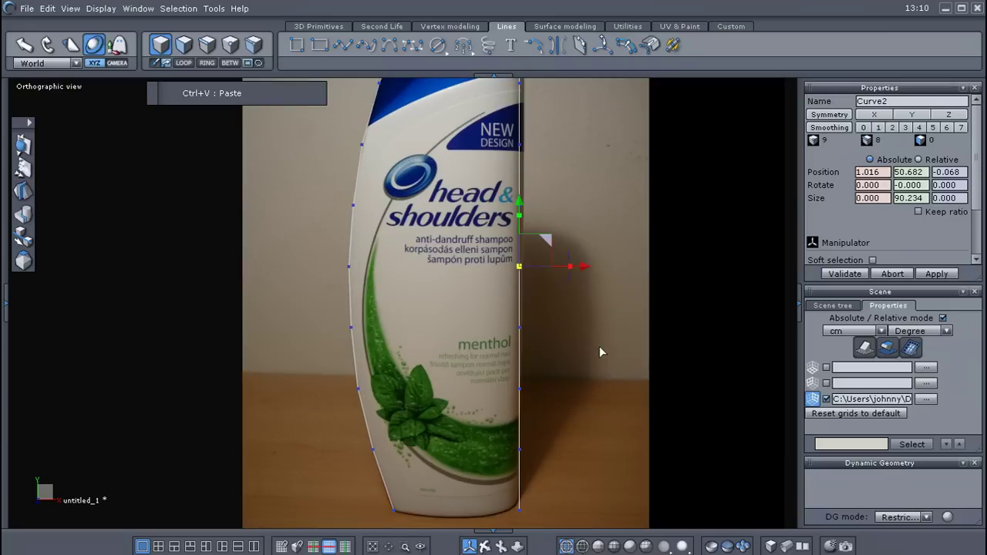
{"action": "scroll", "coordinate": [563, 321], "scroll_direction": "down", "scroll_amount": 3}
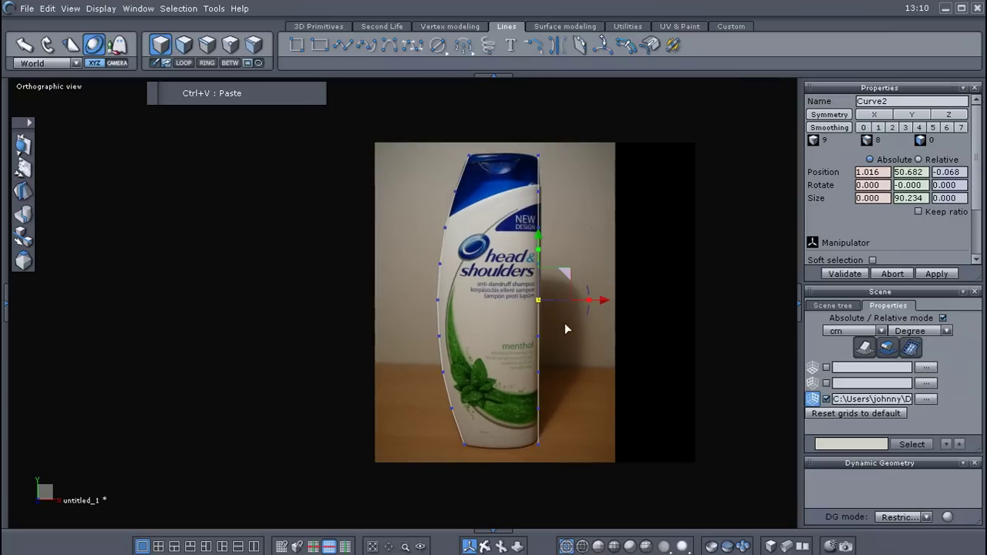
Set the straight line's pivot point on its lowest point at the bottle's base.
{"action": "right_click", "coordinate": [599, 365]}
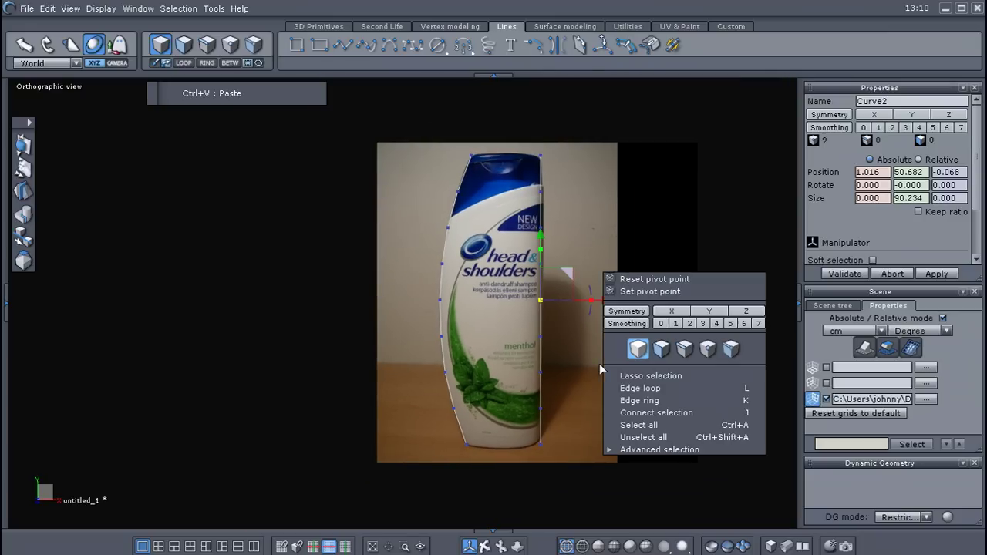
{"action": "left_click", "coordinate": [645, 293]}
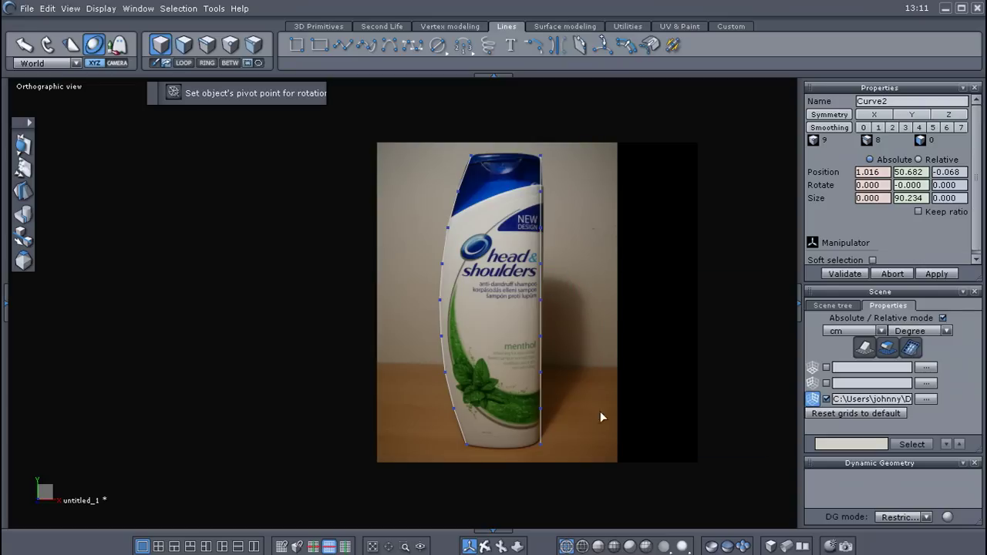
{"action": "left_click", "coordinate": [540, 443]}
{"action": "scroll", "coordinate": [628, 451], "scroll_direction": "up", "scroll_amount": 2}
{"action": "middle_click_drag", "start_coordinate": [583, 355], "coordinate": [615, 389]}
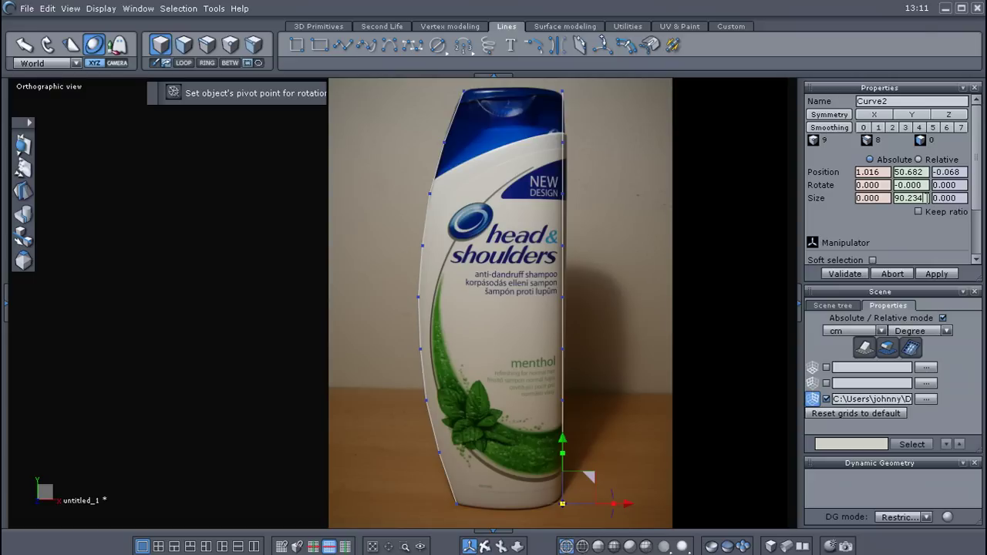
Reduce the straight line's Y size to 89.734 so its upper end meets the cap's right corner.
{"action": "scroll", "coordinate": [928, 198], "scroll_direction": "down", "scroll_amount": 1}
{"action": "scroll", "coordinate": [895, 199], "scroll_direction": "down", "scroll_amount": 3}
{"action": "scroll", "coordinate": [584, 209], "scroll_direction": "up", "scroll_amount": 5}
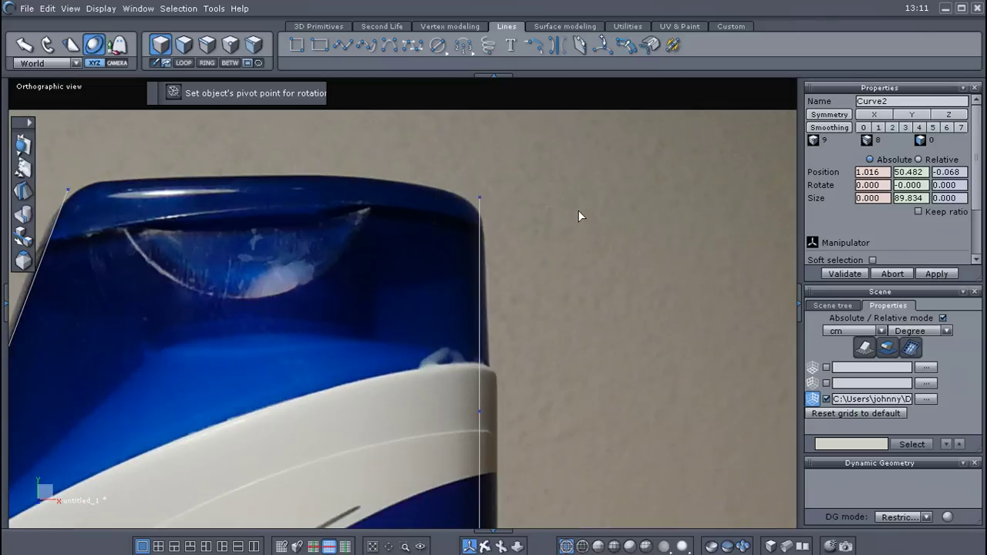
{"action": "scroll", "coordinate": [408, 231], "scroll_direction": "up", "scroll_amount": 3}
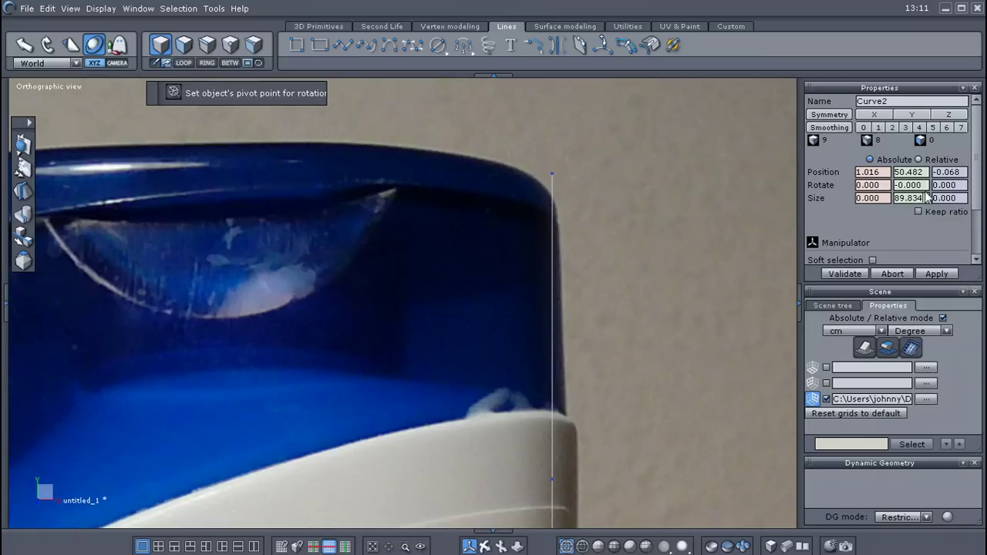
{"action": "scroll", "coordinate": [927, 199], "scroll_direction": "down", "scroll_amount": 1}
{"action": "scroll", "coordinate": [927, 191], "scroll_direction": "down", "scroll_amount": 2}
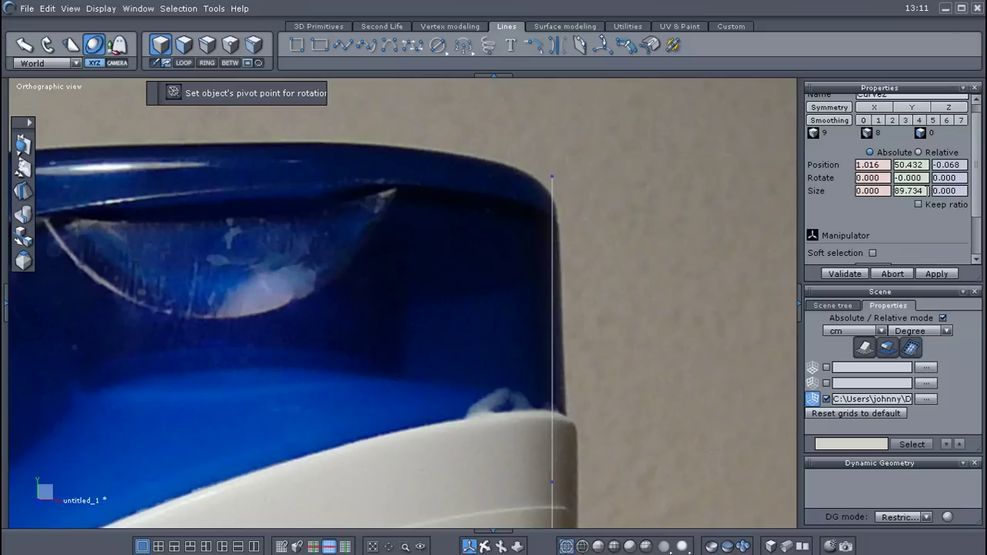
{"action": "scroll", "coordinate": [910, 191], "scroll_direction": "up", "scroll_amount": 1}
{"action": "scroll", "coordinate": [648, 278], "scroll_direction": "down", "scroll_amount": 3}
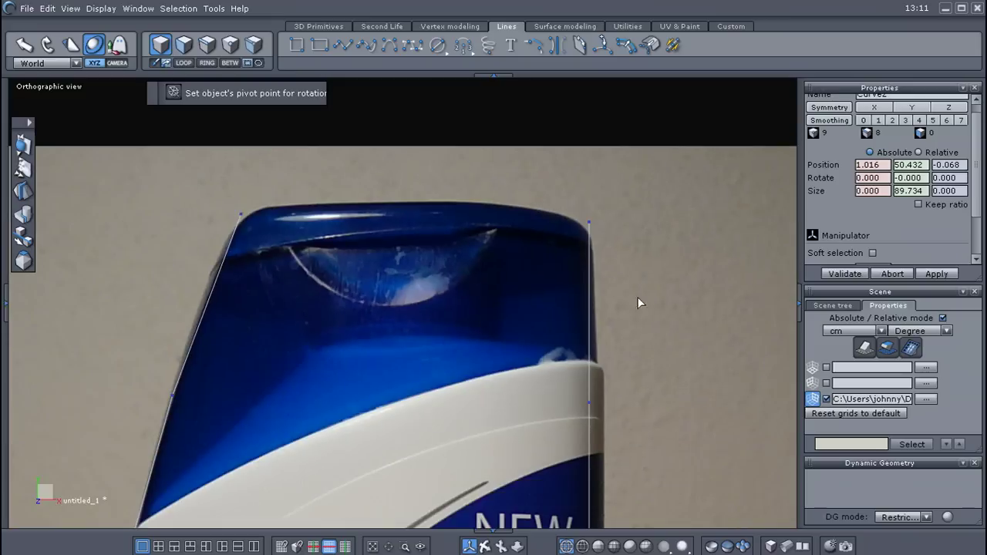
Reset the straight line's pivot point to its default position.
{"action": "middle_click_drag", "start_coordinate": [637, 297], "coordinate": [619, 182]}
{"action": "right_click", "coordinate": [619, 182]}
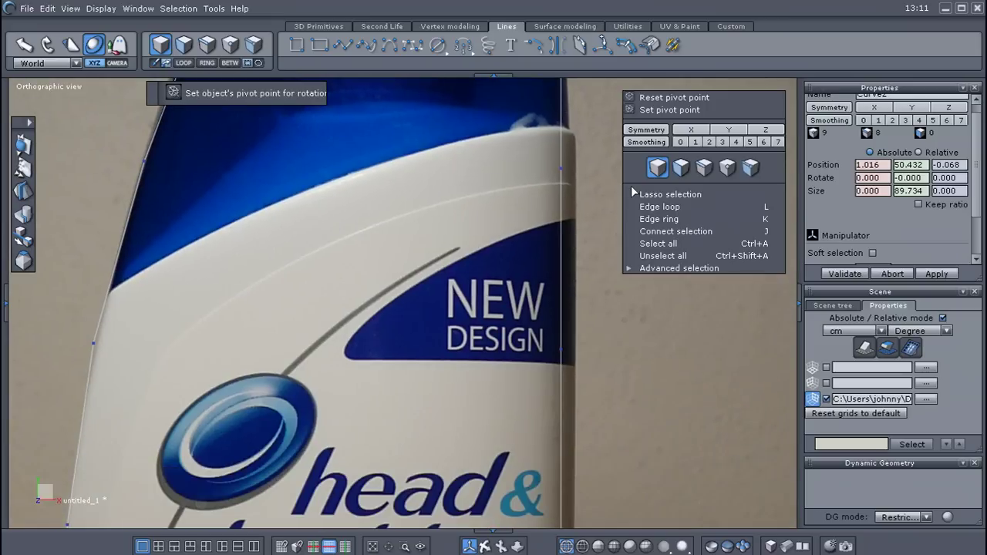
{"action": "left_click", "coordinate": [657, 97]}
{"action": "scroll", "coordinate": [363, 297], "scroll_direction": "down", "scroll_amount": 4}
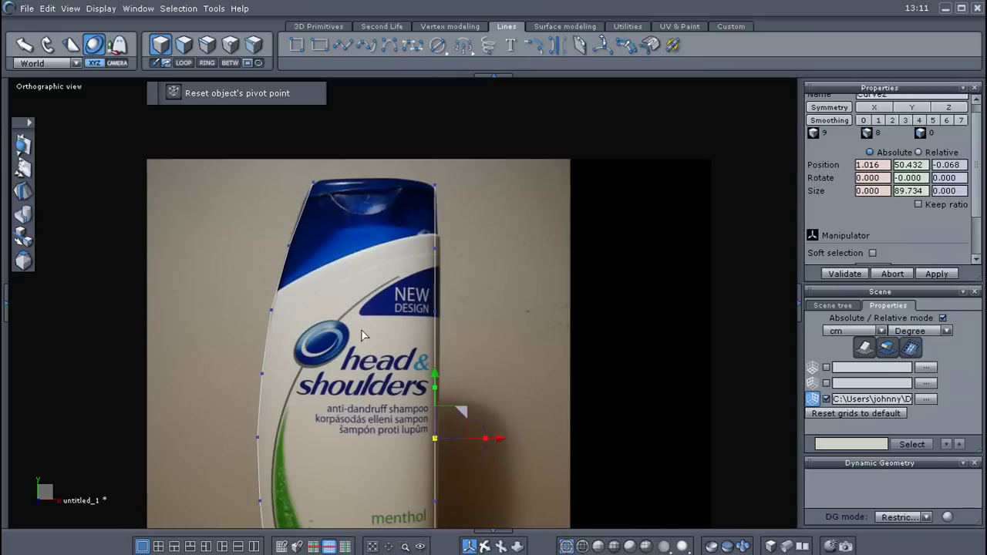
{"action": "scroll", "coordinate": [399, 236], "scroll_direction": "up", "scroll_amount": 2}
{"action": "scroll", "coordinate": [398, 236], "scroll_direction": "down", "scroll_amount": 1}
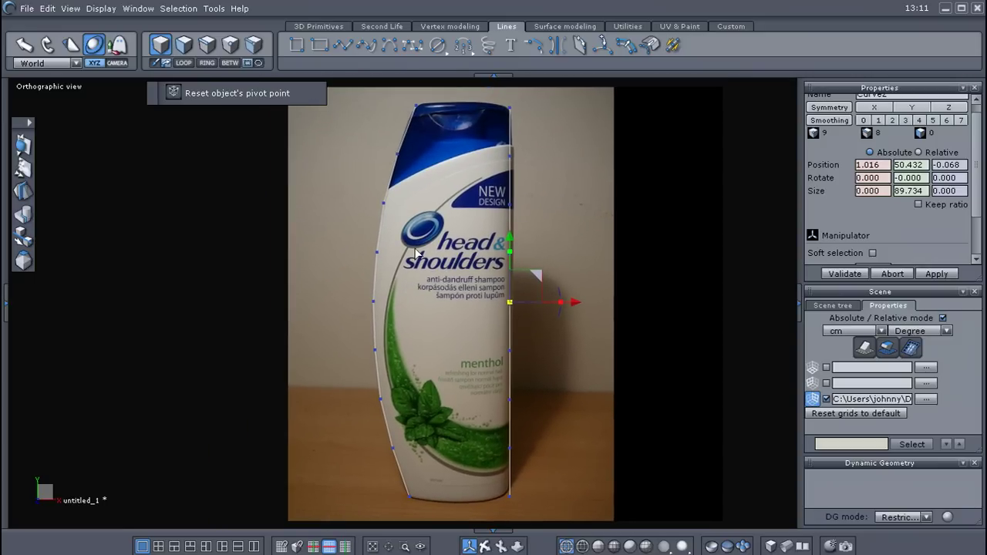
{"action": "middle_click_drag", "start_coordinate": [415, 249], "coordinate": [417, 256]}
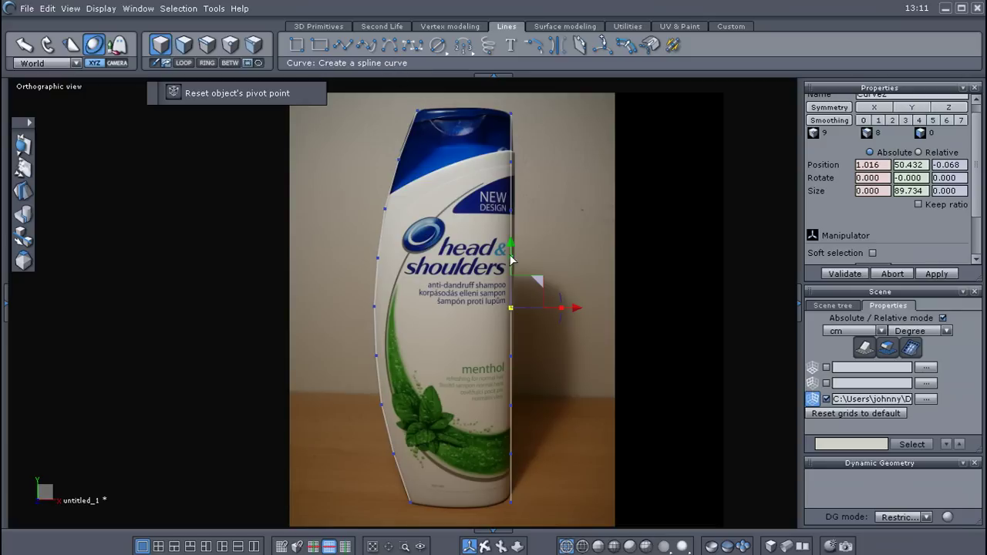
Create a 10-point circle from diameter between the upper ends of the left curve and the straight right line.
{"action": "left_click", "coordinate": [438, 46]}
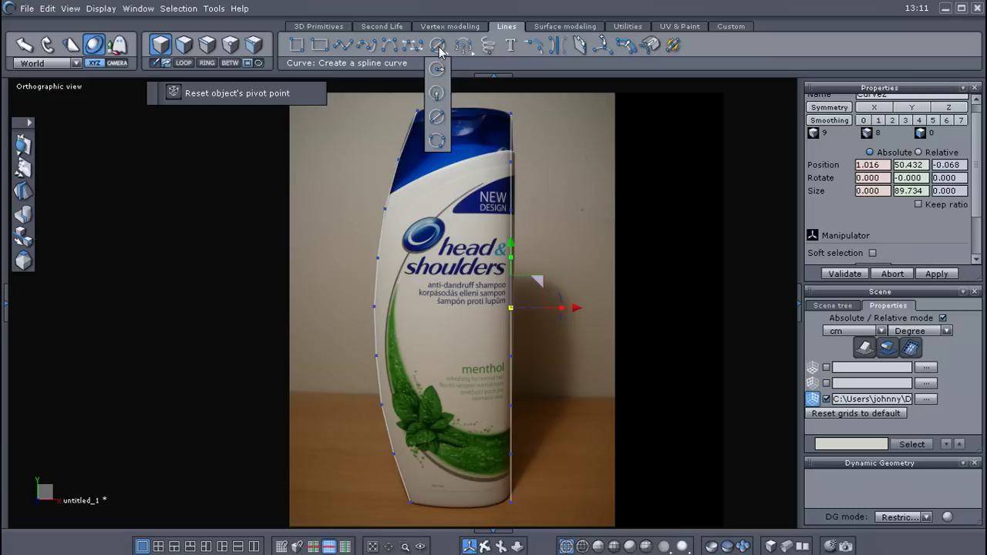
{"action": "left_click", "coordinate": [437, 117]}
{"action": "scroll", "coordinate": [440, 175], "scroll_direction": "up", "scroll_amount": 2}
{"action": "scroll", "coordinate": [440, 172], "scroll_direction": "down", "scroll_amount": 2}
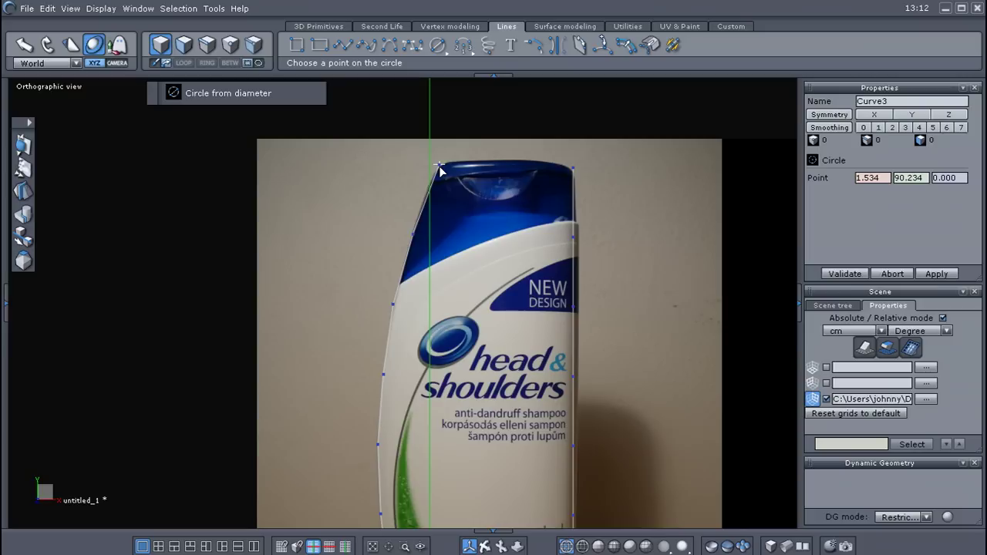
{"action": "left_click", "coordinate": [439, 166]}
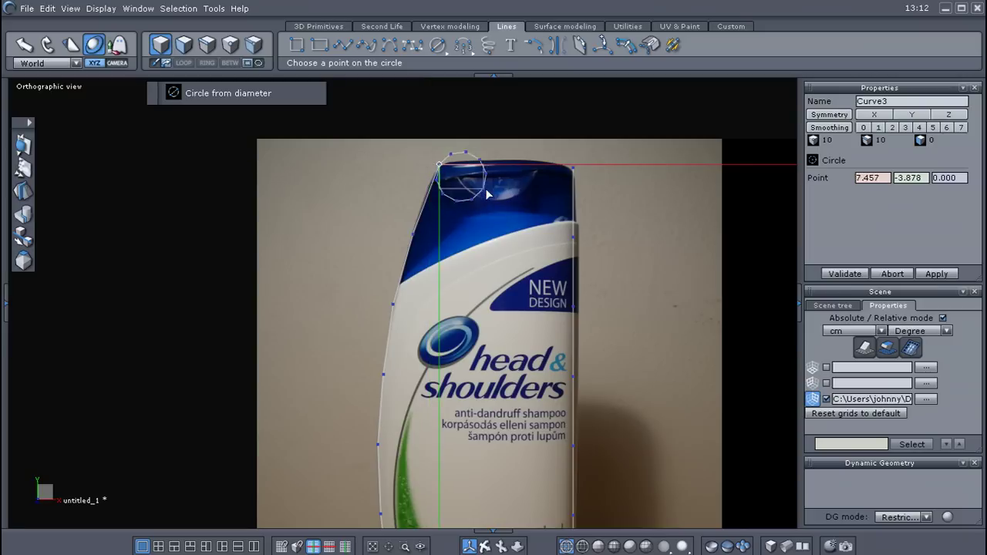
{"action": "left_click", "coordinate": [575, 171]}
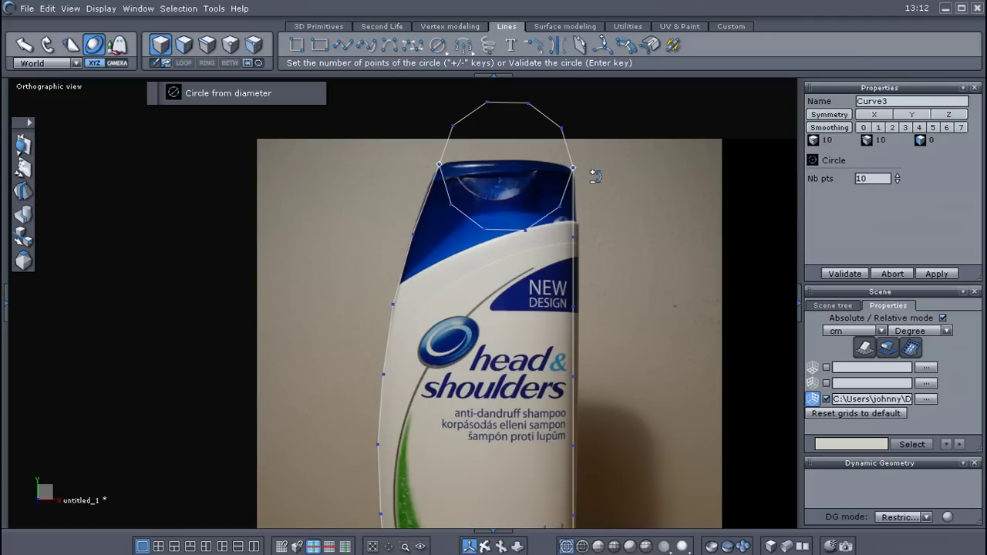
{"action": "scroll", "coordinate": [626, 211], "scroll_direction": "down", "scroll_amount": 1}
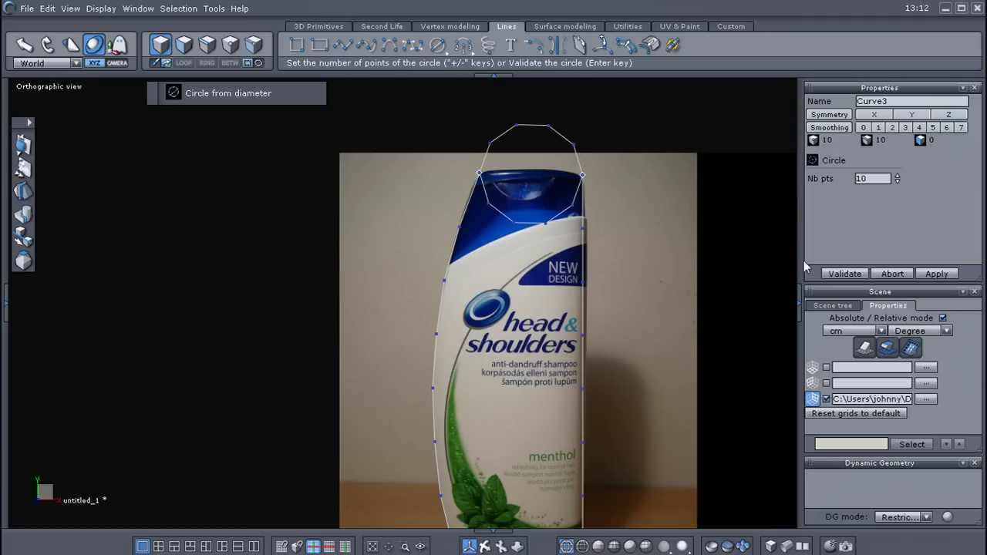
{"action": "left_click", "coordinate": [842, 274]}
Rotate the circle about the X axis so it lies flat across the upper ends of both profile lines.
{"action": "middle_click_drag", "start_coordinate": [625, 286], "coordinate": [538, 142]}
{"action": "left_click_drag", "start_coordinate": [543, 138], "coordinate": [591, 172]}
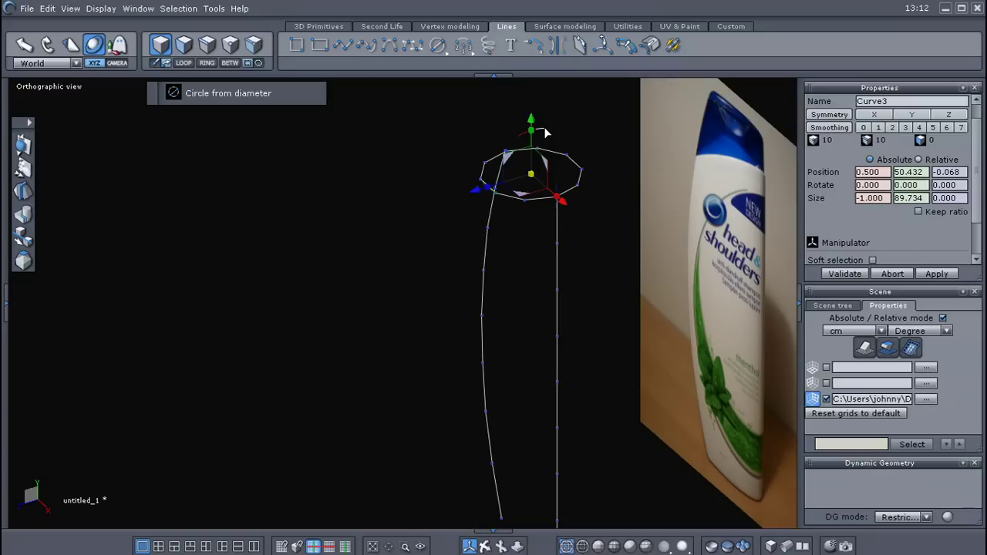
{"action": "mouse_move", "coordinate": [545, 132]}
{"action": "left_mouse_down"}
{"action": "mouse_move", "coordinate": [529, 165]}
{"action": "mouse_move", "coordinate": [465, 186]}
{"action": "mouse_move", "coordinate": [530, 133]}
{"action": "left_mouse_up"}
{"action": "scroll", "coordinate": [495, 220], "scroll_direction": "up", "scroll_amount": 2}
{"action": "middle_click_drag", "start_coordinate": [465, 209], "coordinate": [448, 234]}
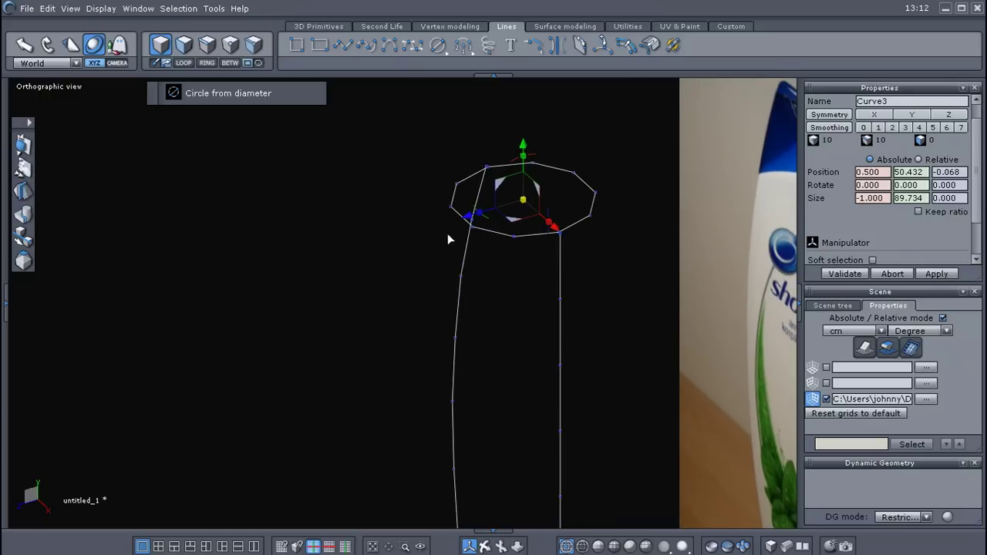
Scale the circle down along Z to narrow it into an oval for the cap's top outline.
{"action": "left_click", "coordinate": [479, 214]}
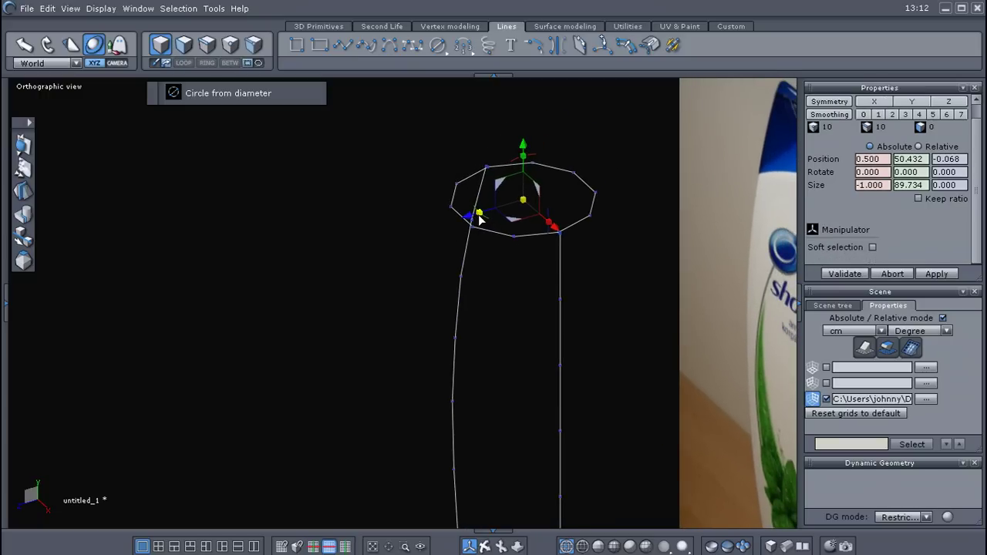
{"action": "left_click_drag", "start_coordinate": [479, 215], "coordinate": [498, 216]}
{"action": "middle_click_drag", "start_coordinate": [427, 282], "coordinate": [584, 207]}
{"action": "scroll", "coordinate": [485, 270], "scroll_direction": "down", "scroll_amount": 3}
{"action": "key", "text": "2"}
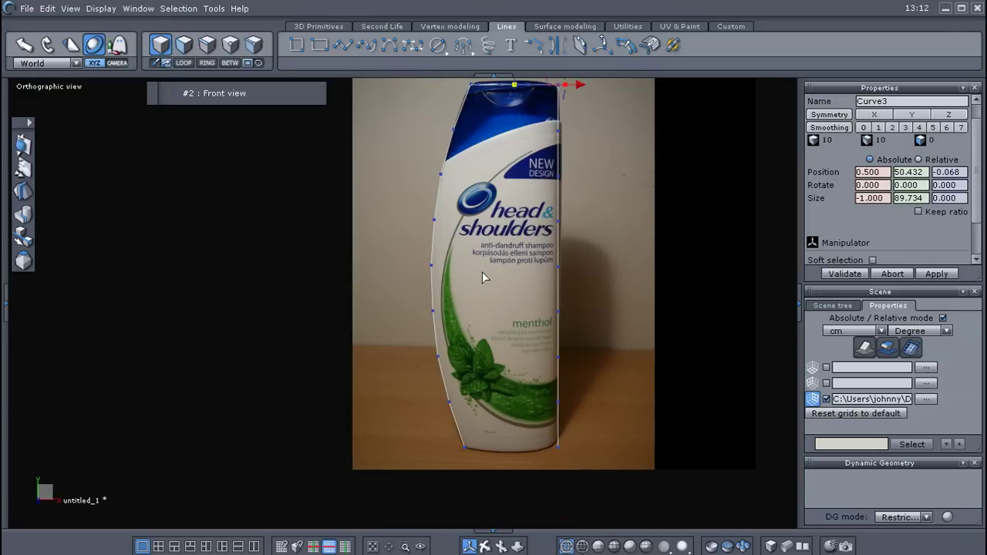
{"action": "mouse_move", "coordinate": [484, 275]}
{"action": "middle_mouse_down"}
{"action": "mouse_move", "coordinate": [468, 276]}
{"action": "mouse_move", "coordinate": [478, 281]}
{"action": "middle_mouse_up"}
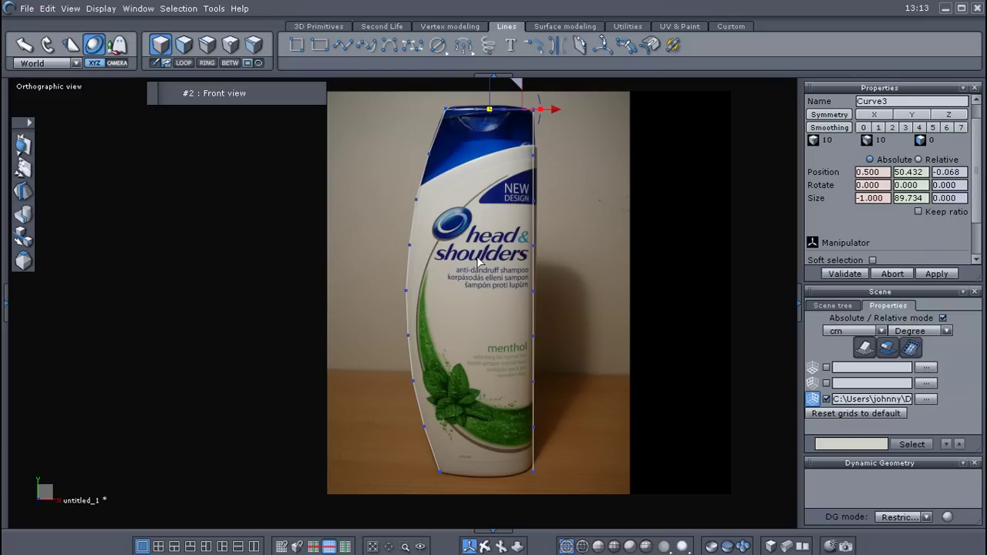
Duplicate the top oval curve and move the copy down to the base of the bottle.
{"action": "key", "text": "ctrl+c"}
{"action": "key", "text": "ctrl+v"}
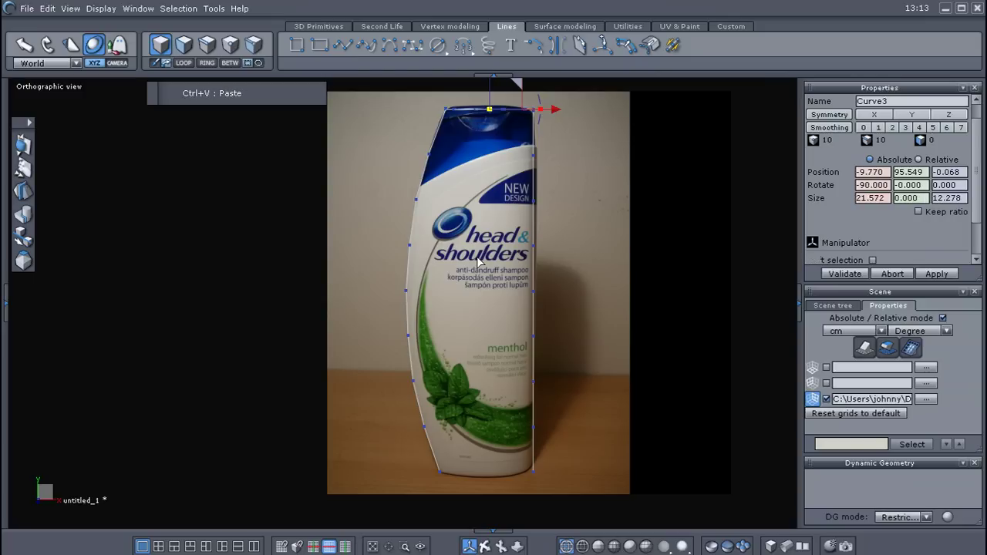
{"action": "scroll", "coordinate": [478, 262], "scroll_direction": "down", "scroll_amount": 1}
{"action": "left_click_drag", "start_coordinate": [489, 93], "coordinate": [447, 358]}
{"action": "scroll", "coordinate": [455, 424], "scroll_direction": "up", "scroll_amount": 3}
{"action": "middle_click_drag", "start_coordinate": [449, 416], "coordinate": [406, 342]}
Align the copied oval with the lower ends of both profile lines and widen it to about 22.7 cm along X.
{"action": "left_click_drag", "start_coordinate": [545, 348], "coordinate": [539, 346]}
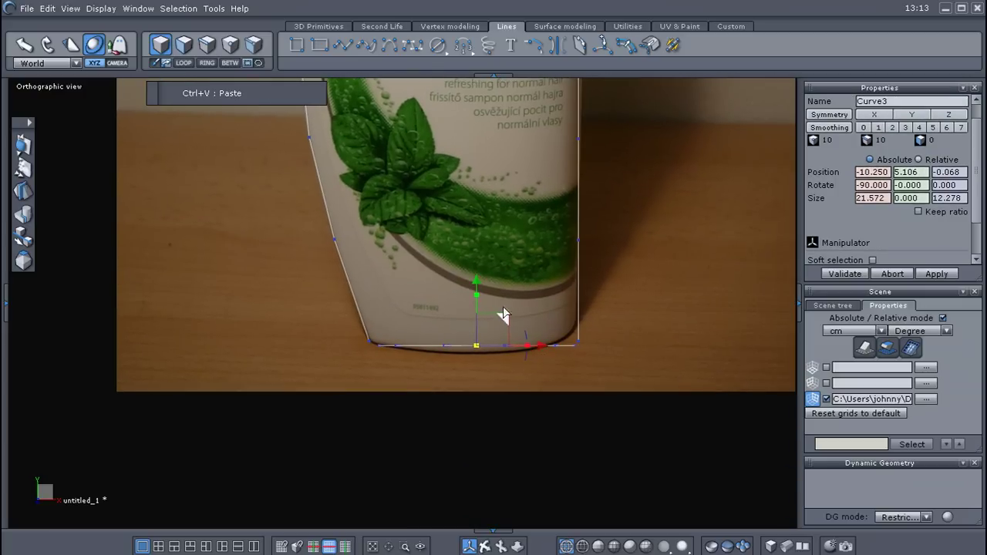
{"action": "left_click_drag", "start_coordinate": [475, 281], "coordinate": [475, 279]}
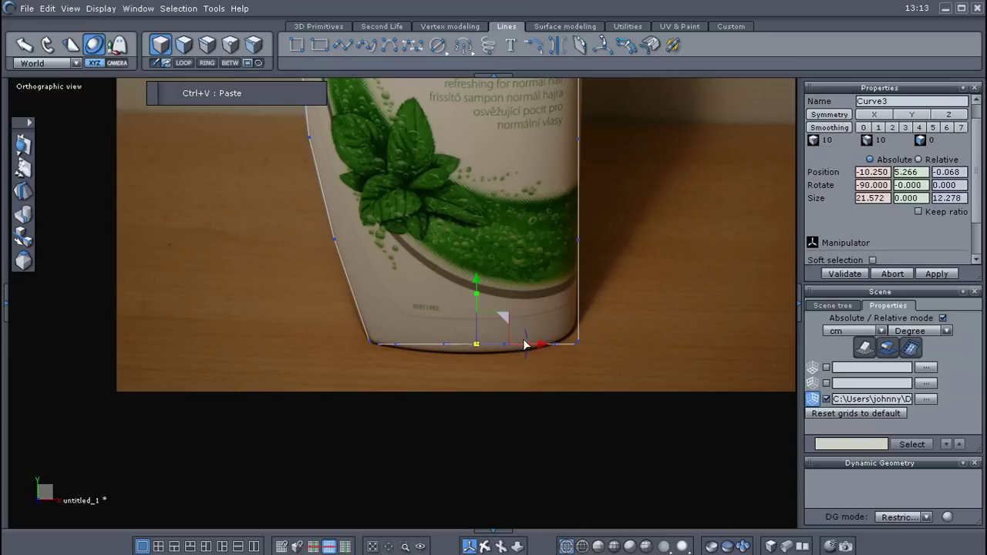
{"action": "mouse_move", "coordinate": [529, 344]}
{"action": "left_mouse_down"}
{"action": "mouse_move", "coordinate": [540, 347]}
{"action": "mouse_move", "coordinate": [527, 348]}
{"action": "left_mouse_up"}
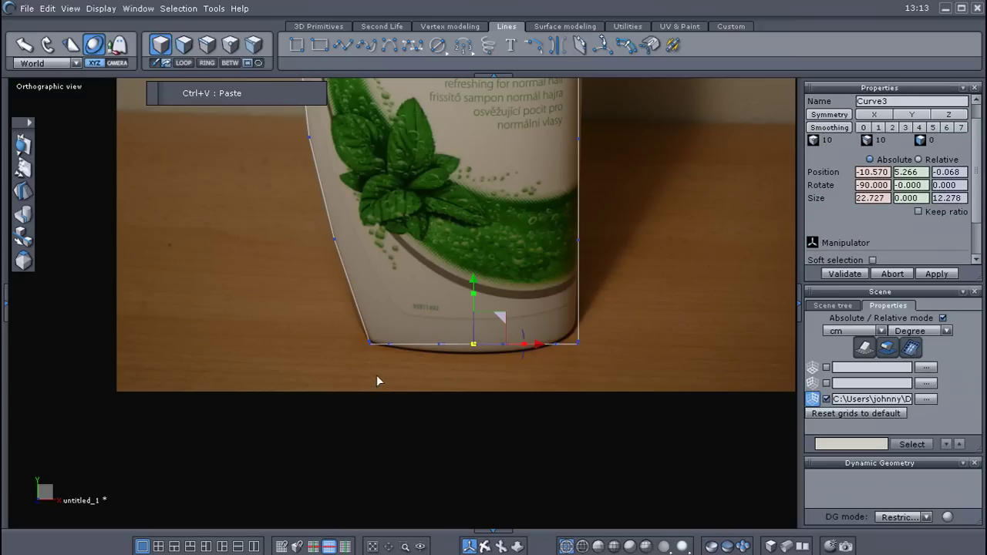
{"action": "scroll", "coordinate": [403, 360], "scroll_direction": "down", "scroll_amount": 2}
{"action": "middle_click_drag", "start_coordinate": [577, 297], "coordinate": [464, 264]}
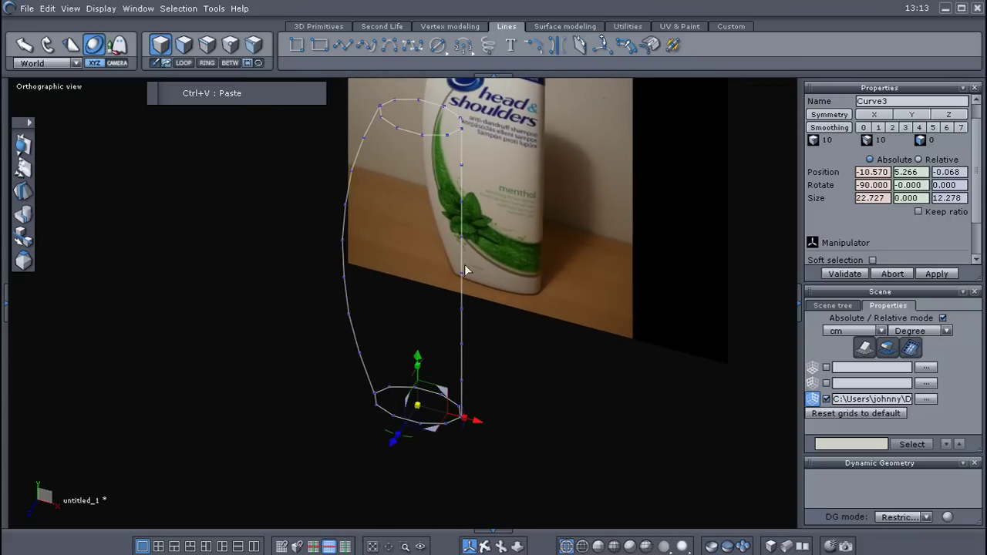
Start a Gordon surface using the left curve and the right straight line as the first set of curves.
{"action": "left_click", "coordinate": [571, 27]}
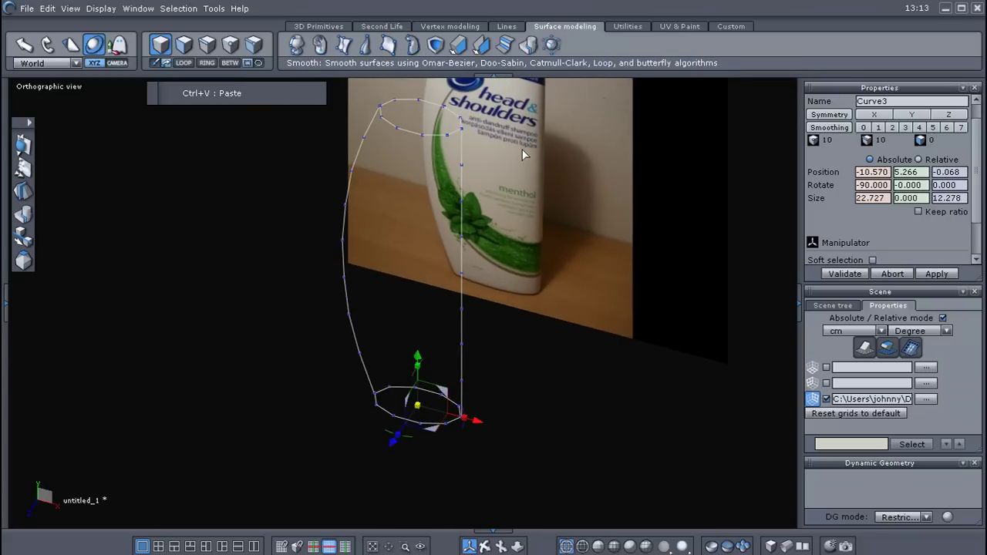
{"action": "scroll", "coordinate": [521, 151], "scroll_direction": "up", "scroll_amount": 3}
{"action": "scroll", "coordinate": [522, 150], "scroll_direction": "down", "scroll_amount": 2}
{"action": "middle_click_drag", "start_coordinate": [512, 153], "coordinate": [524, 164]}
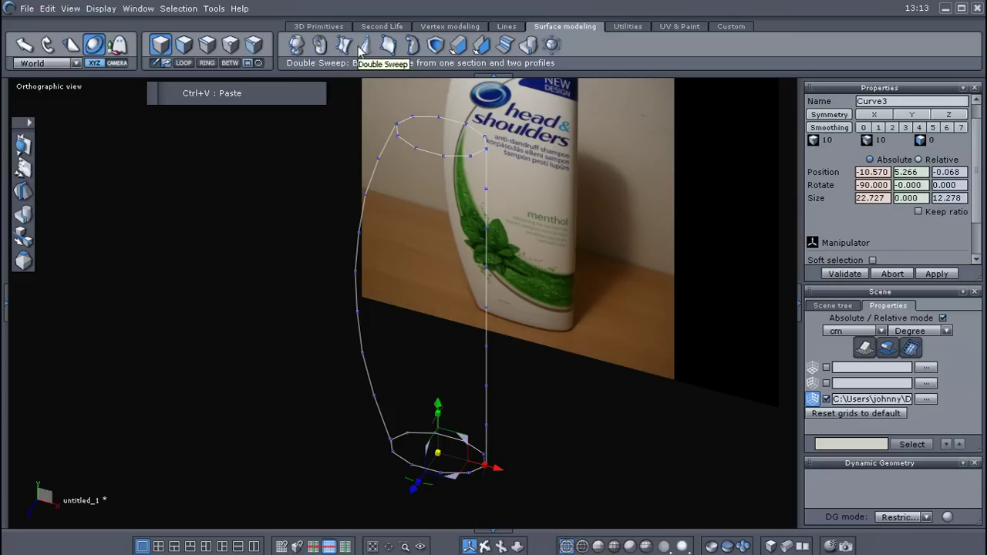
{"action": "left_click", "coordinate": [415, 49]}
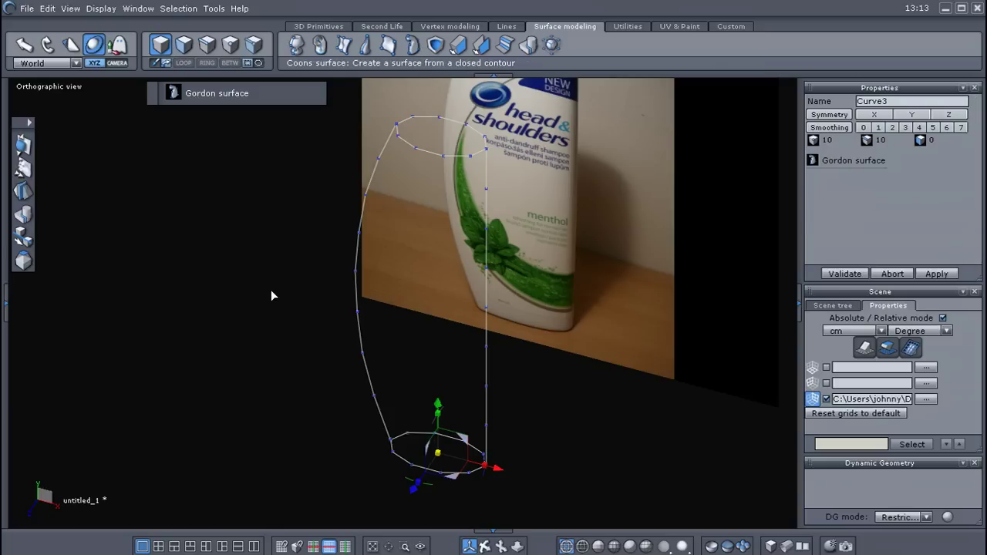
{"action": "left_click", "coordinate": [356, 295]}
{"action": "left_click", "coordinate": [487, 318]}
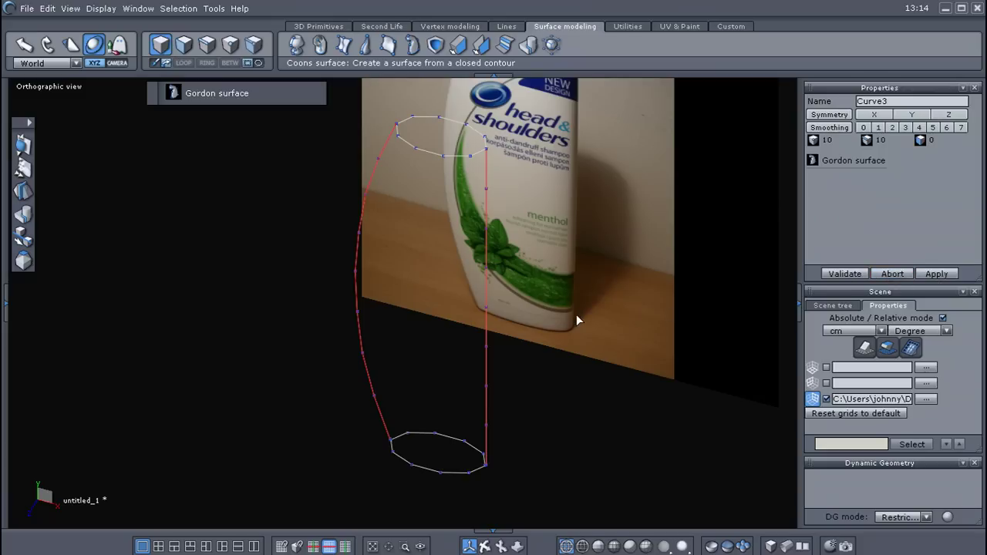
{"action": "left_click", "coordinate": [935, 274]}
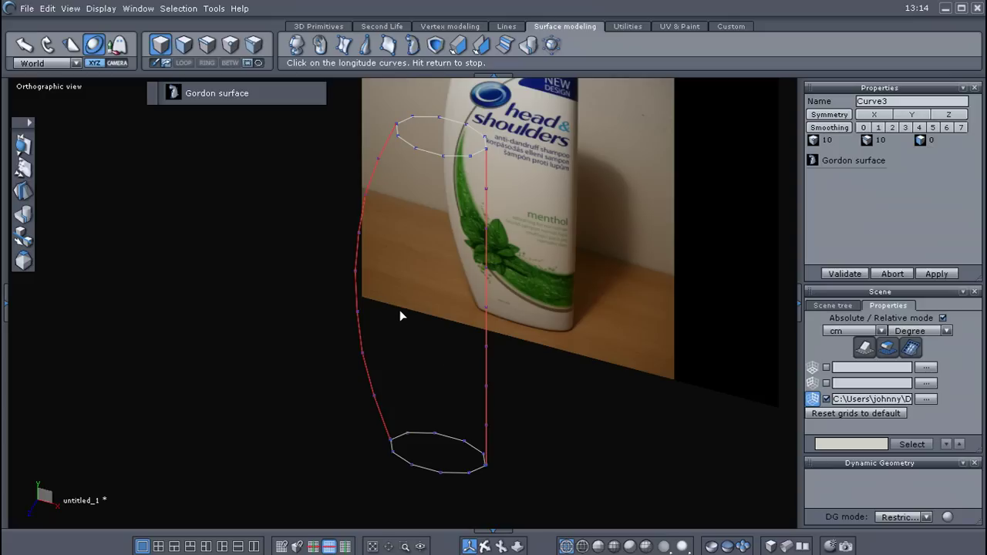
Add the top and bottom ovals as the Gordon surface's longitude curves and generate the bottle body.
{"action": "middle_click_drag", "start_coordinate": [399, 310], "coordinate": [400, 319]}
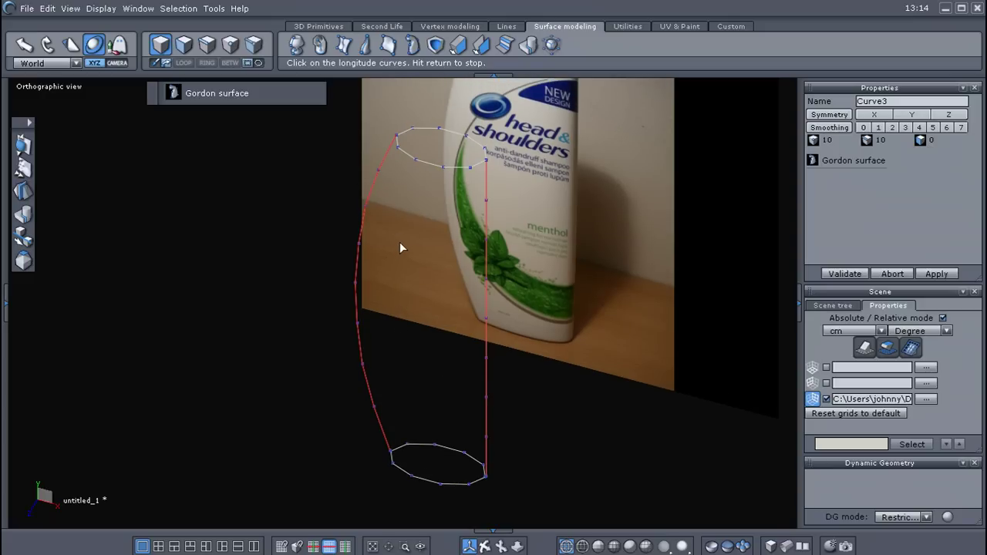
{"action": "left_click", "coordinate": [429, 163]}
{"action": "middle_click_drag", "start_coordinate": [418, 344], "coordinate": [415, 328]}
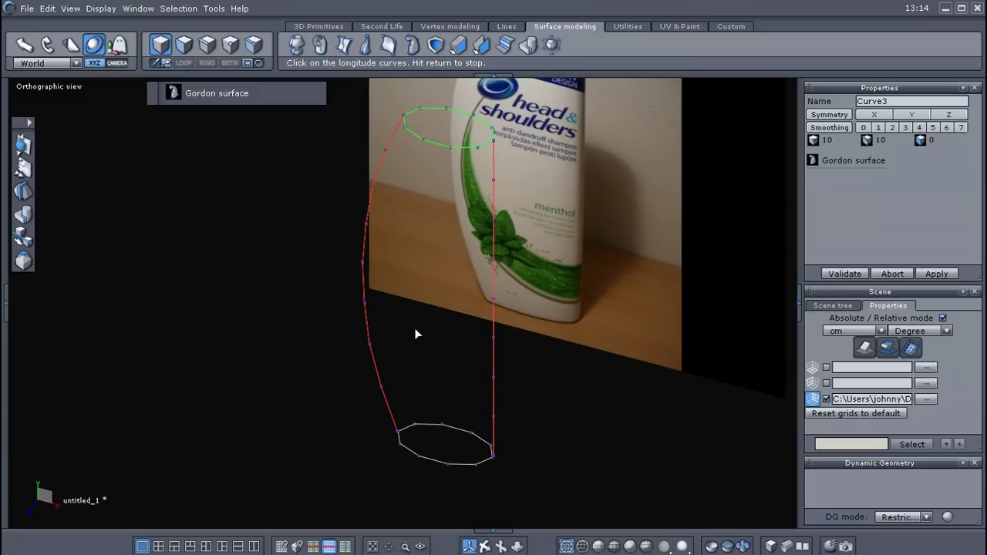
{"action": "left_click", "coordinate": [421, 455]}
{"action": "middle_click_drag", "start_coordinate": [429, 352], "coordinate": [429, 363]}
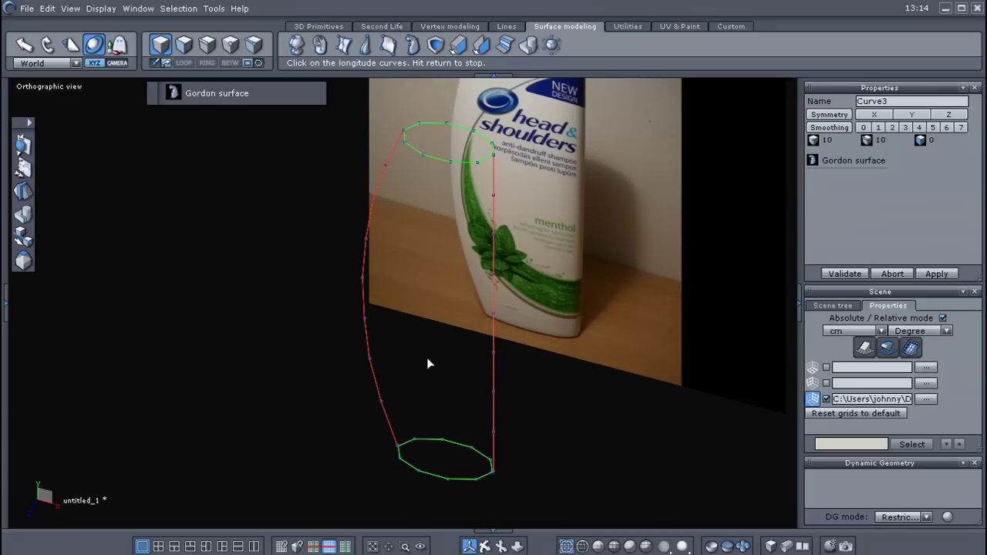
{"action": "left_click", "coordinate": [938, 275]}
{"action": "key", "text": "Return"}
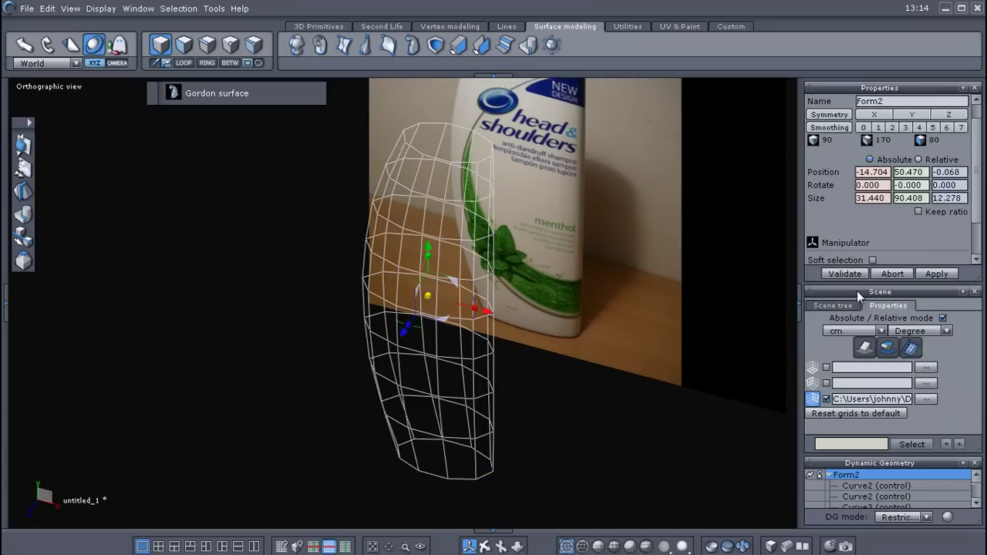
Display the bottle surface shaded with its wireframe edges and view it from several angles.
{"action": "left_click", "coordinate": [646, 546]}
{"action": "middle_click_drag", "start_coordinate": [629, 514], "coordinate": [557, 353]}
{"action": "scroll", "coordinate": [521, 298], "scroll_direction": "up", "scroll_amount": 3}
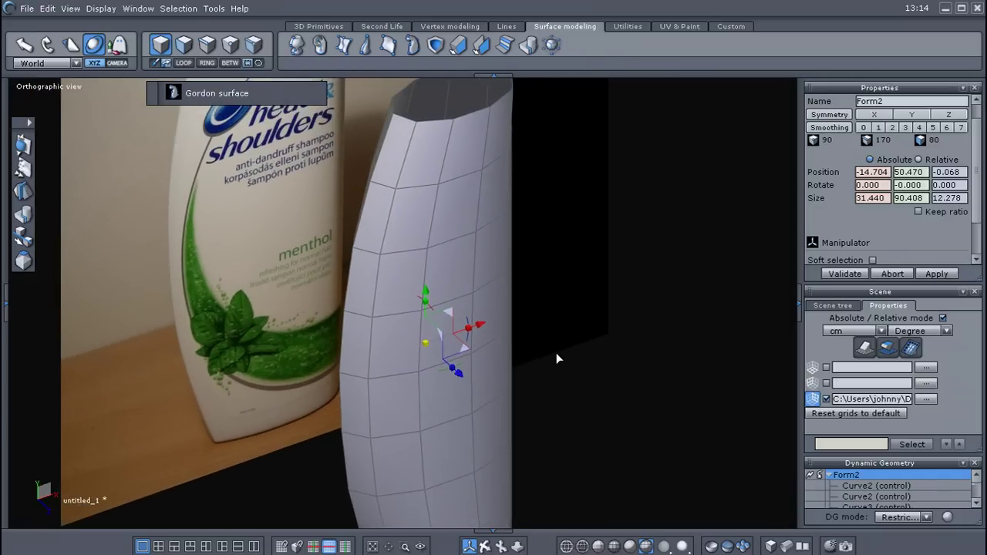
{"action": "scroll", "coordinate": [557, 356], "scroll_direction": "down", "scroll_amount": 2}
{"action": "middle_click_drag", "start_coordinate": [601, 422], "coordinate": [635, 402]}
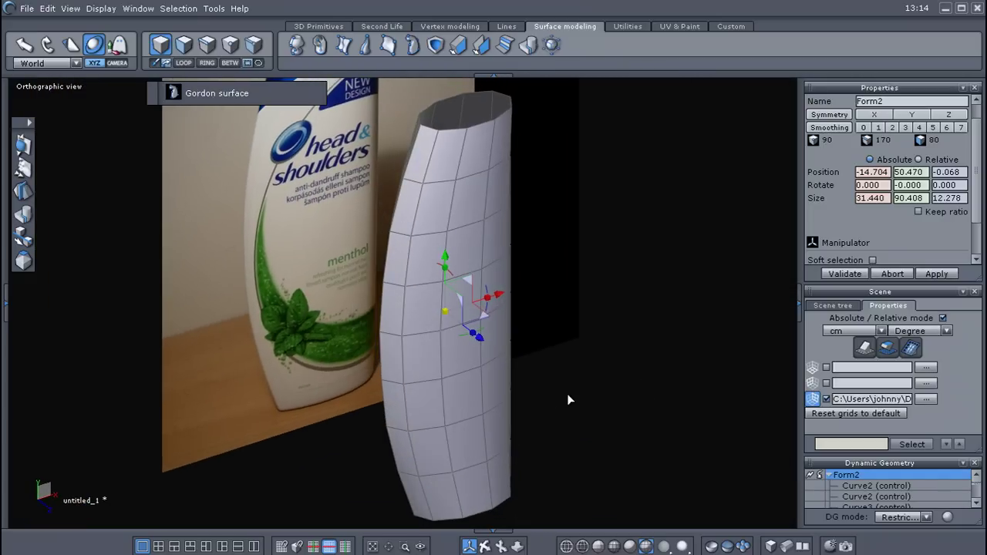
{"action": "middle_click_drag", "start_coordinate": [569, 399], "coordinate": [679, 440]}
Undock the Dynamic Geometry window and enlarge it to list all of Form2's control curves.
{"action": "left_click_drag", "start_coordinate": [883, 464], "coordinate": [626, 109]}
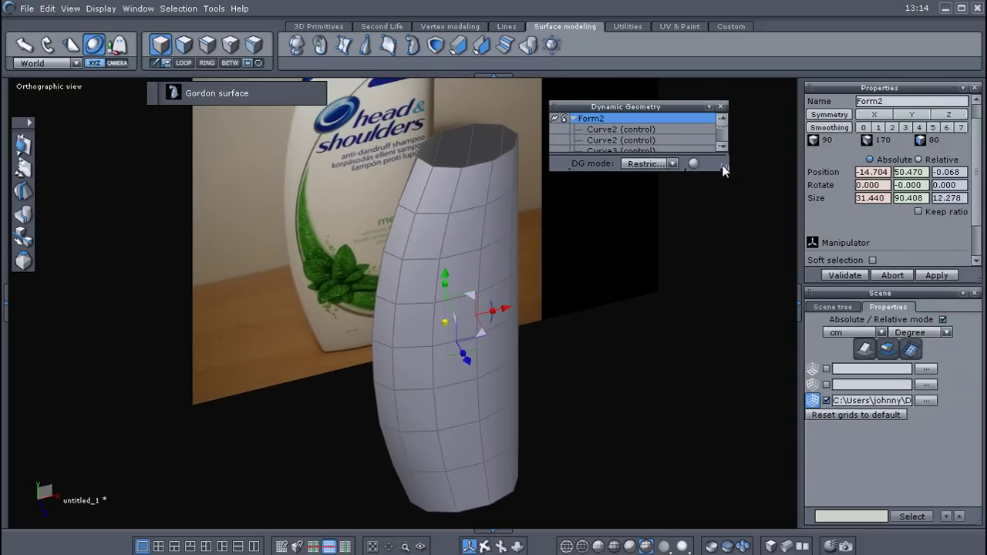
{"action": "left_click_drag", "start_coordinate": [705, 280], "coordinate": [702, 302]}
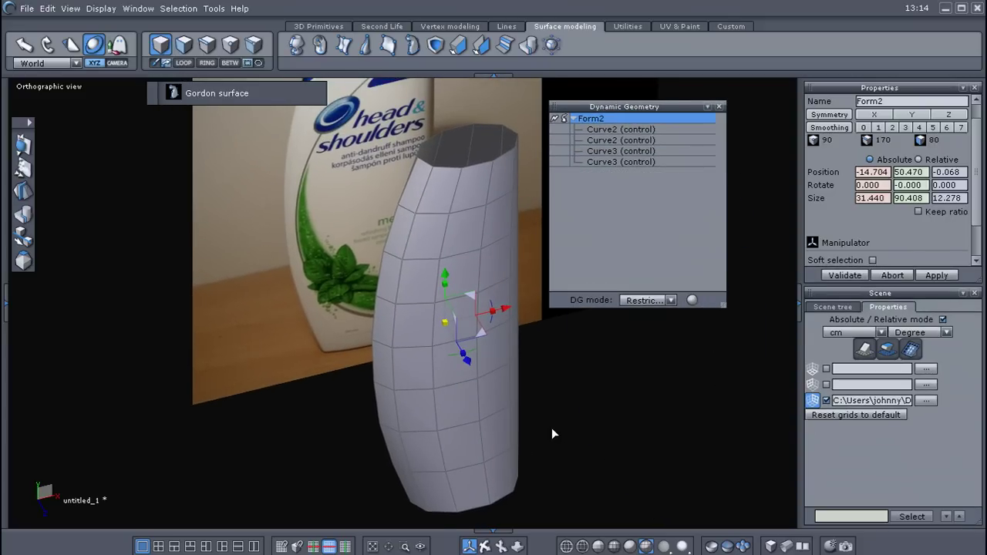
{"action": "middle_click_drag", "start_coordinate": [552, 427], "coordinate": [462, 401]}
{"action": "middle_click_drag", "start_coordinate": [529, 407], "coordinate": [529, 399]}
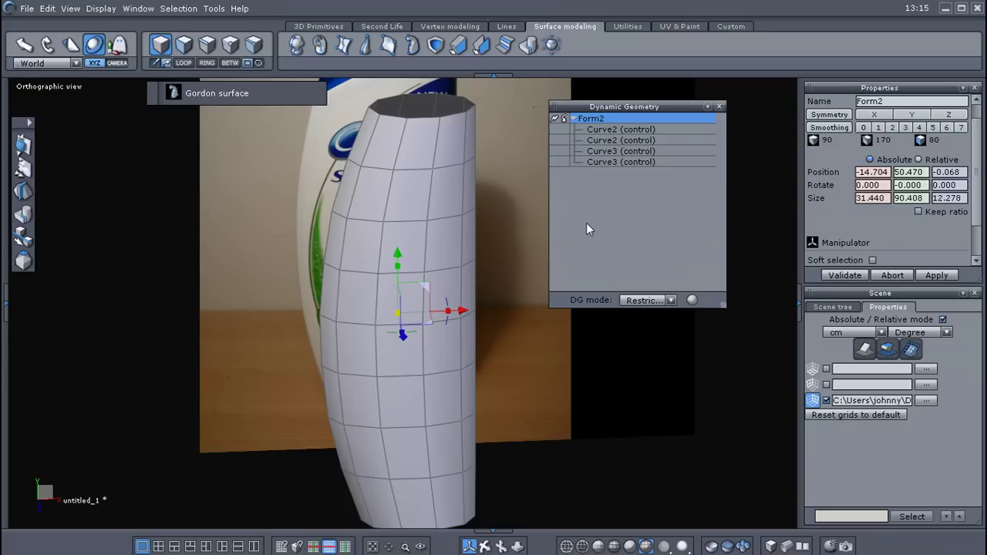
Try moving a mid-height point of the left profile control curve along X to reshape the bottle, and undo the move.
{"action": "left_click", "coordinate": [627, 131]}
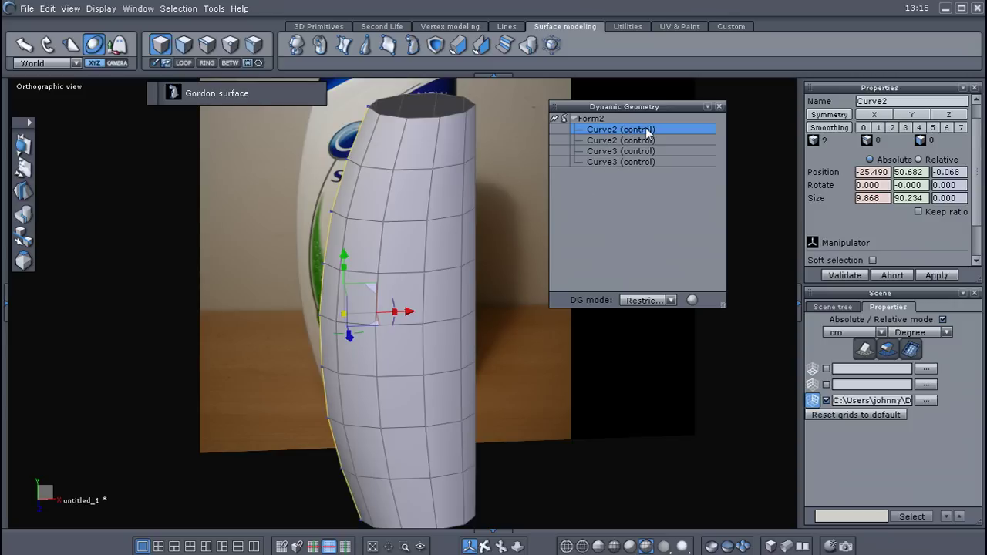
{"action": "mouse_move", "coordinate": [493, 274]}
{"action": "middle_mouse_down"}
{"action": "mouse_move", "coordinate": [485, 269]}
{"action": "mouse_move", "coordinate": [501, 284]}
{"action": "middle_mouse_up"}
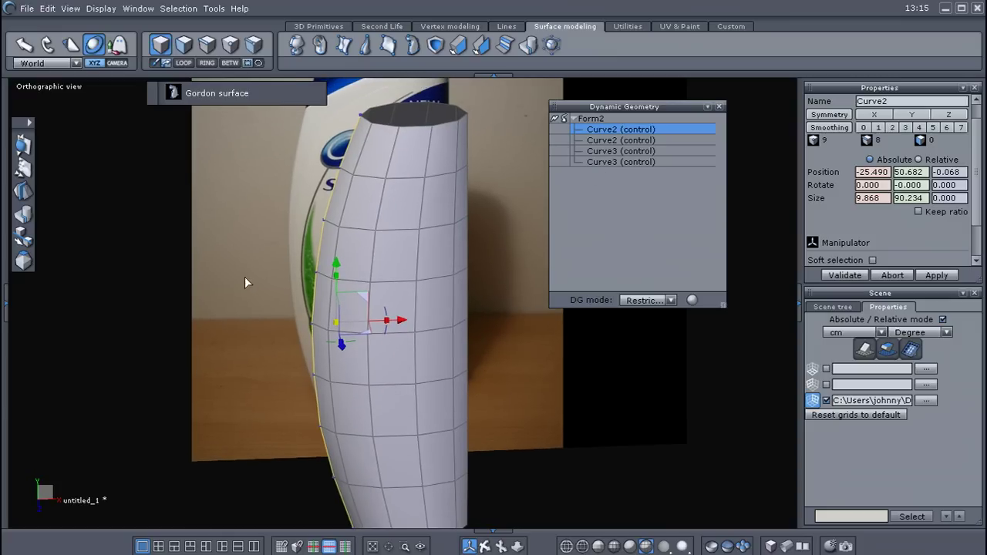
{"action": "left_click", "coordinate": [230, 45]}
{"action": "middle_click_drag", "start_coordinate": [236, 312], "coordinate": [238, 281]}
{"action": "left_click", "coordinate": [315, 291]}
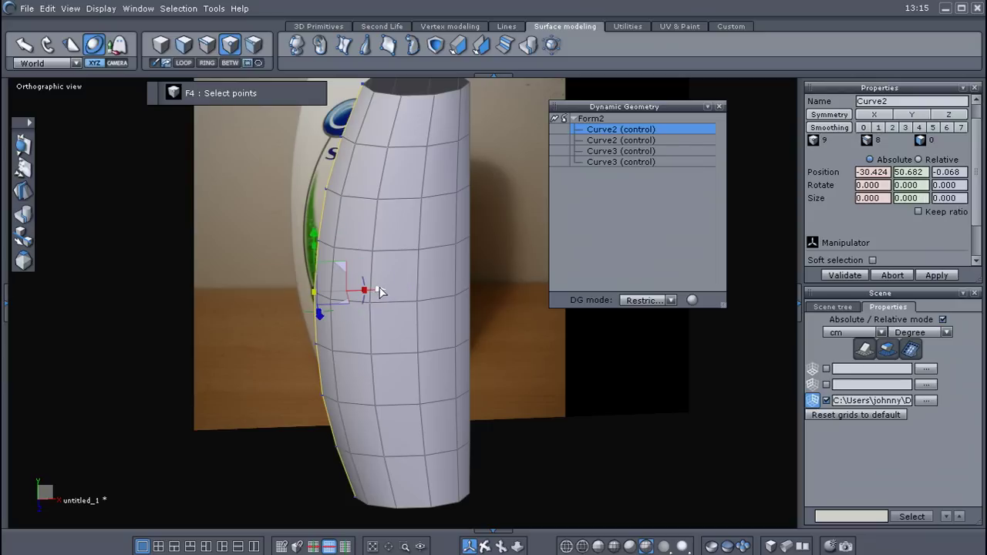
{"action": "left_click_drag", "start_coordinate": [379, 291], "coordinate": [354, 302]}
{"action": "key", "text": "ctrl+z"}
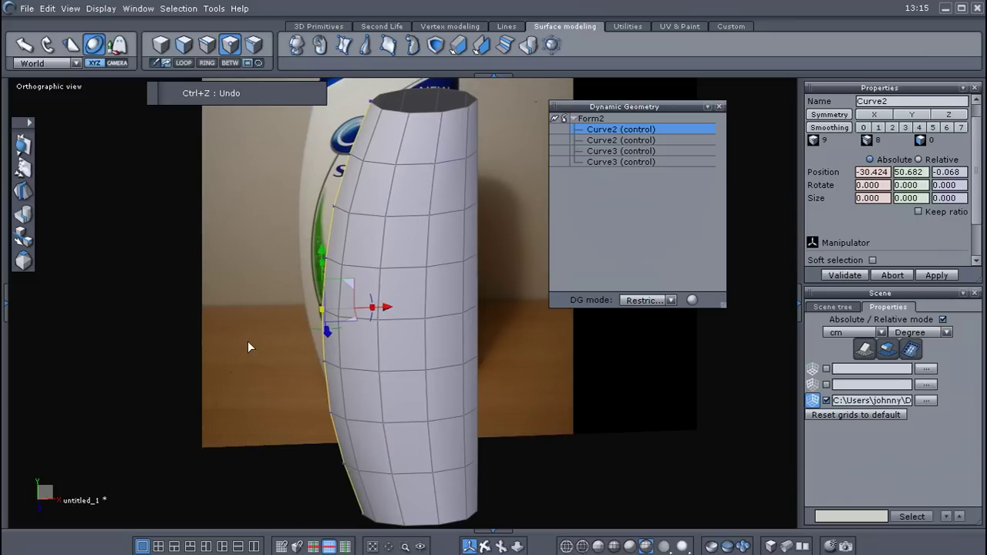
Try moving an edge in the upper half of the left profile control curve along X, and undo the change.
{"action": "left_click", "coordinate": [207, 44]}
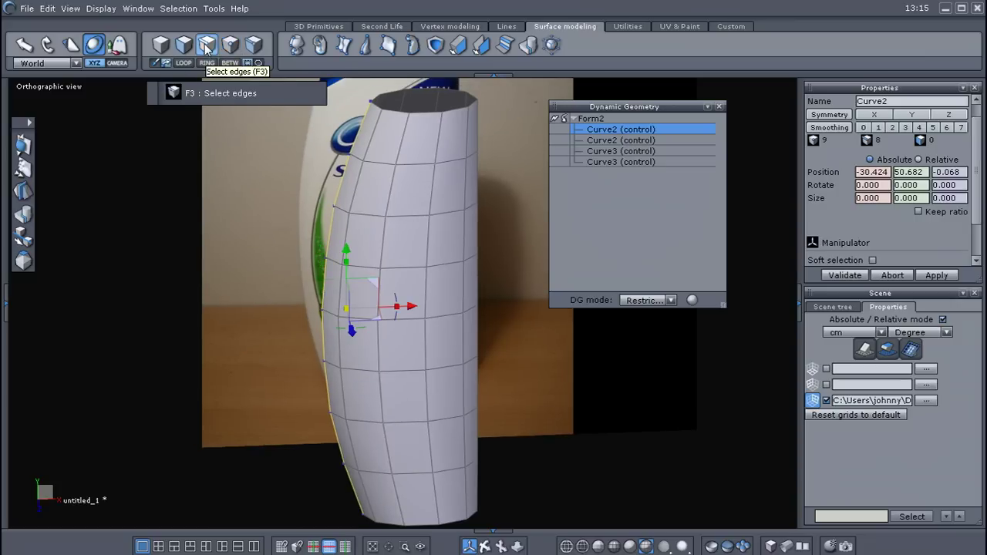
{"action": "left_click", "coordinate": [331, 238]}
{"action": "left_click_drag", "start_coordinate": [393, 232], "coordinate": [394, 272]}
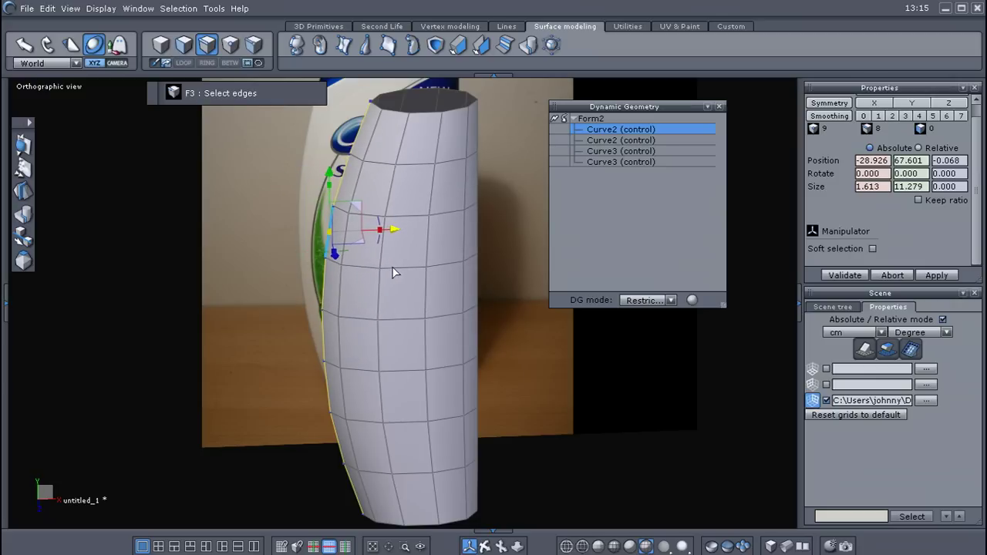
{"action": "key", "text": "ctrl+z"}
{"action": "key", "text": "ctrl+z"}
{"action": "middle_click_drag", "start_coordinate": [271, 320], "coordinate": [238, 328]}
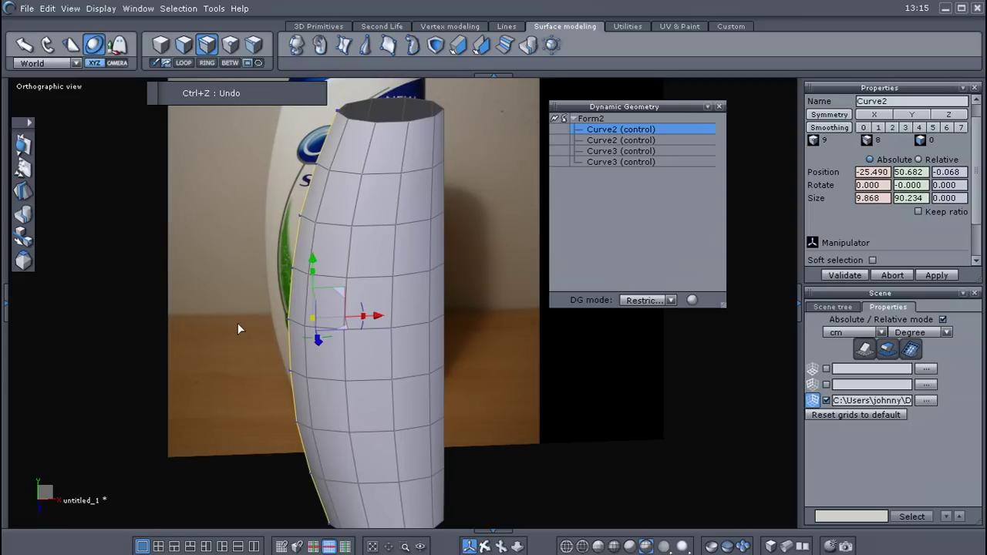
Try scaling the bottom oval control curve to reshape the base of the bottle.
{"action": "left_click", "coordinate": [608, 163]}
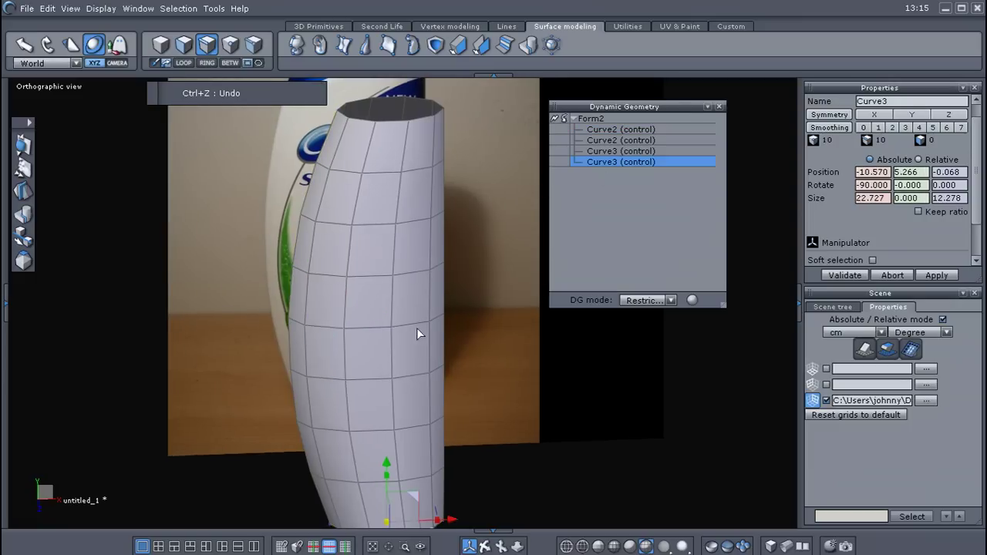
{"action": "middle_click_drag", "start_coordinate": [436, 317], "coordinate": [578, 327]}
{"action": "scroll", "coordinate": [399, 429], "scroll_direction": "up", "scroll_amount": 2}
{"action": "middle_click_drag", "start_coordinate": [388, 452], "coordinate": [458, 434]}
{"action": "scroll", "coordinate": [458, 440], "scroll_direction": "down", "scroll_amount": 2}
{"action": "scroll", "coordinate": [452, 466], "scroll_direction": "up", "scroll_amount": 2}
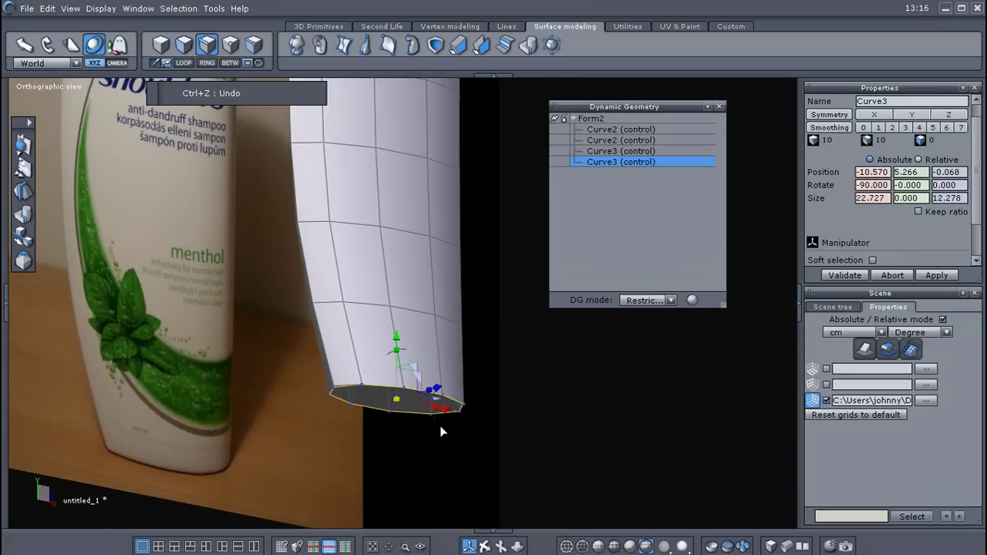
{"action": "left_click_drag", "start_coordinate": [397, 400], "coordinate": [546, 461]}
{"action": "middle_click_drag", "start_coordinate": [559, 409], "coordinate": [233, 476]}
{"action": "scroll", "coordinate": [415, 303], "scroll_direction": "down", "scroll_amount": 3}
{"action": "middle_click_drag", "start_coordinate": [432, 359], "coordinate": [587, 382]}
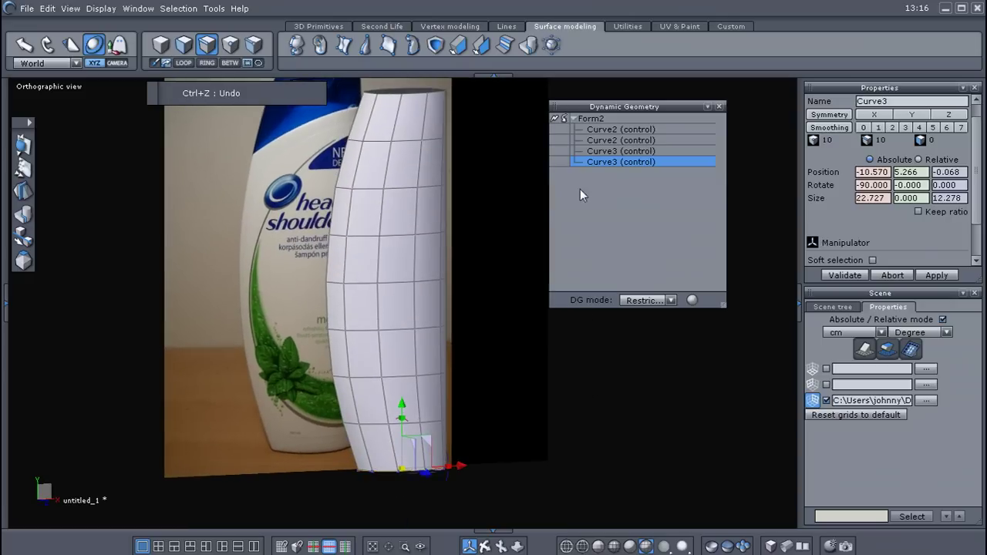
Collapse Form2's dynamic geometry into a plain mesh, and dock the Dynamic Geometry window back below the scene properties.
{"action": "left_click", "coordinate": [556, 120]}
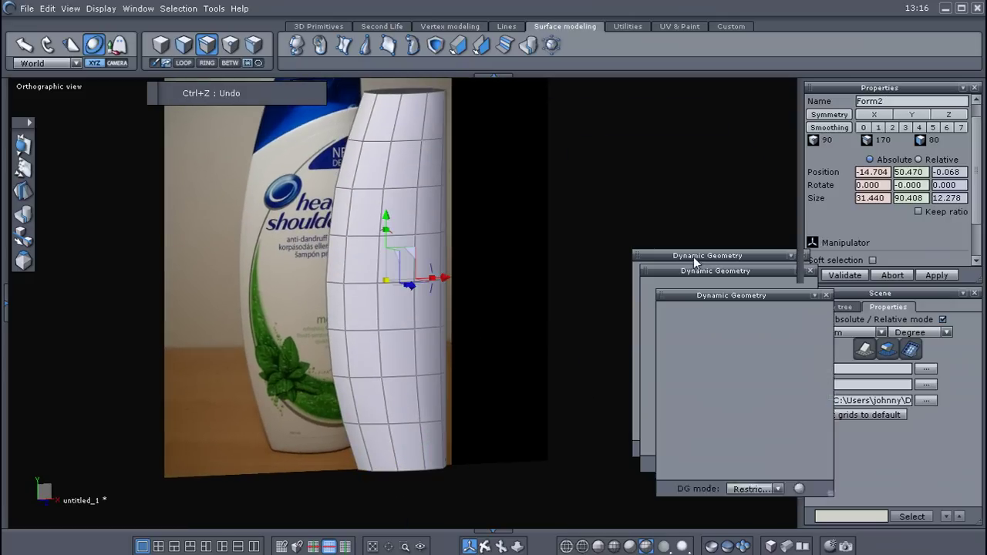
{"action": "left_click_drag", "start_coordinate": [693, 257], "coordinate": [902, 529]}
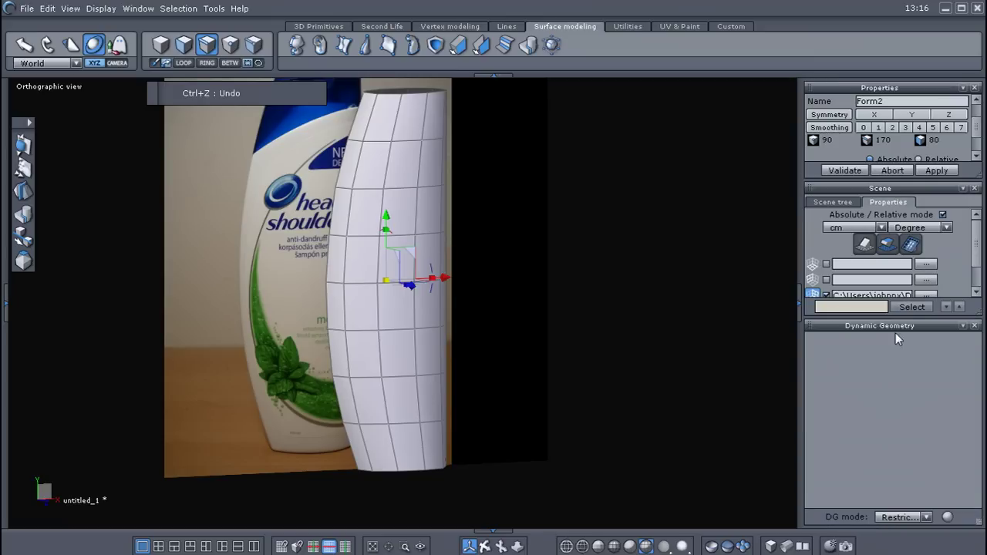
{"action": "left_click_drag", "start_coordinate": [888, 393], "coordinate": [888, 412]}
{"action": "mouse_move", "coordinate": [498, 396]}
{"action": "middle_mouse_down"}
{"action": "mouse_move", "coordinate": [500, 384]}
{"action": "mouse_move", "coordinate": [404, 438]}
{"action": "mouse_move", "coordinate": [108, 410]}
{"action": "mouse_move", "coordinate": [517, 397]}
{"action": "middle_mouse_up"}
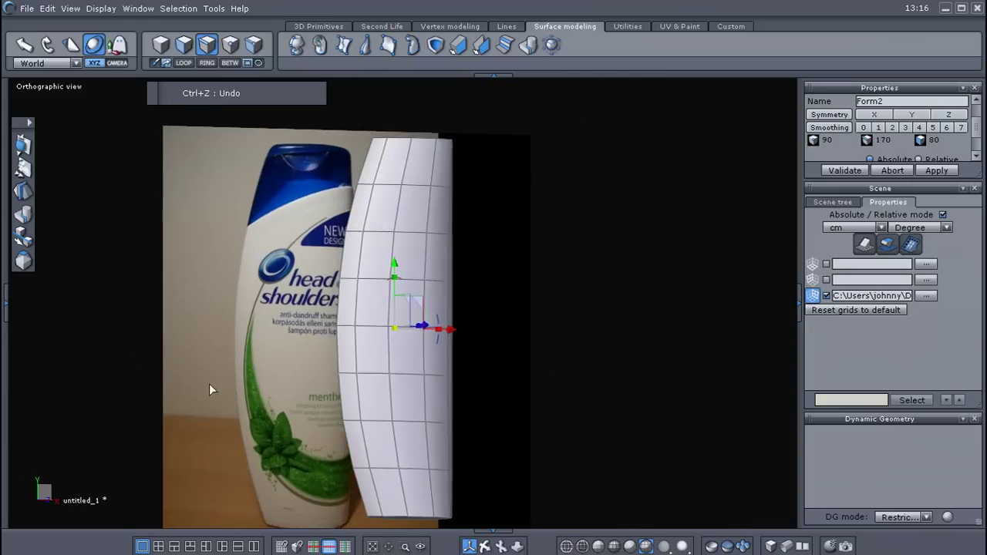
{"action": "middle_click_drag", "start_coordinate": [209, 383], "coordinate": [456, 405]}
{"action": "scroll", "coordinate": [466, 343], "scroll_direction": "up", "scroll_amount": 3}
{"action": "left_click_drag", "start_coordinate": [465, 347], "coordinate": [520, 430]}
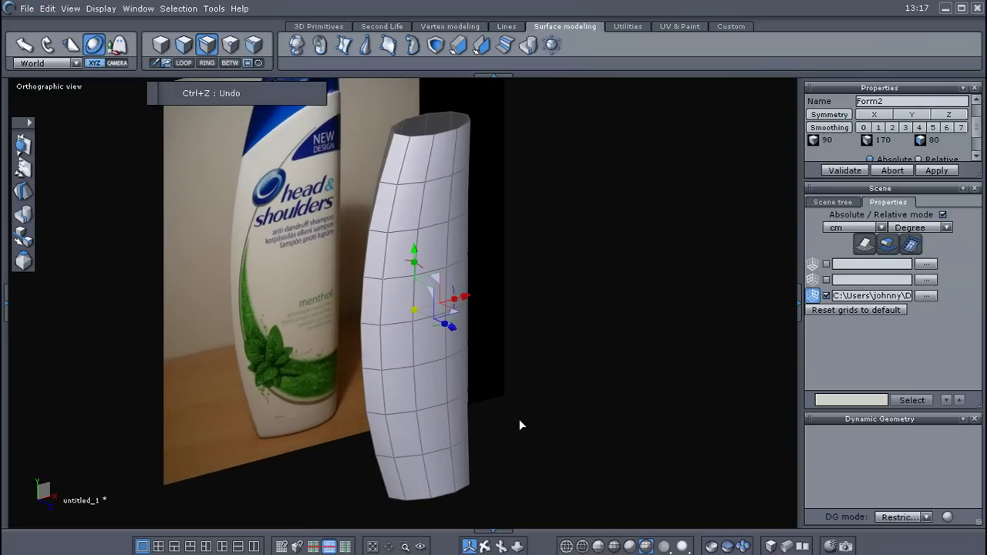